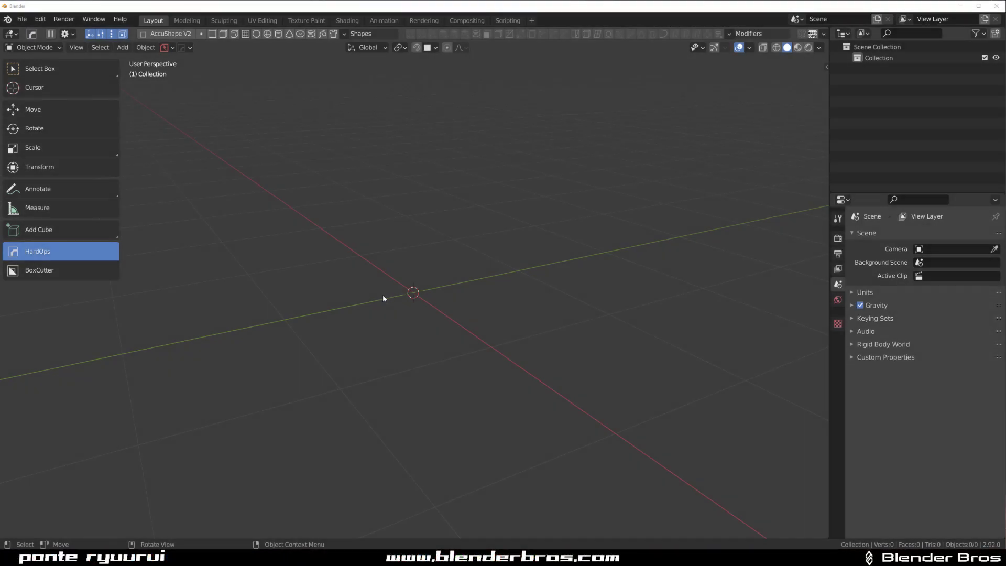
Add a plane mesh at the world origin.
{"action": "middle_click_drag", "start_coordinate": [498, 243], "coordinate": [447, 229]}
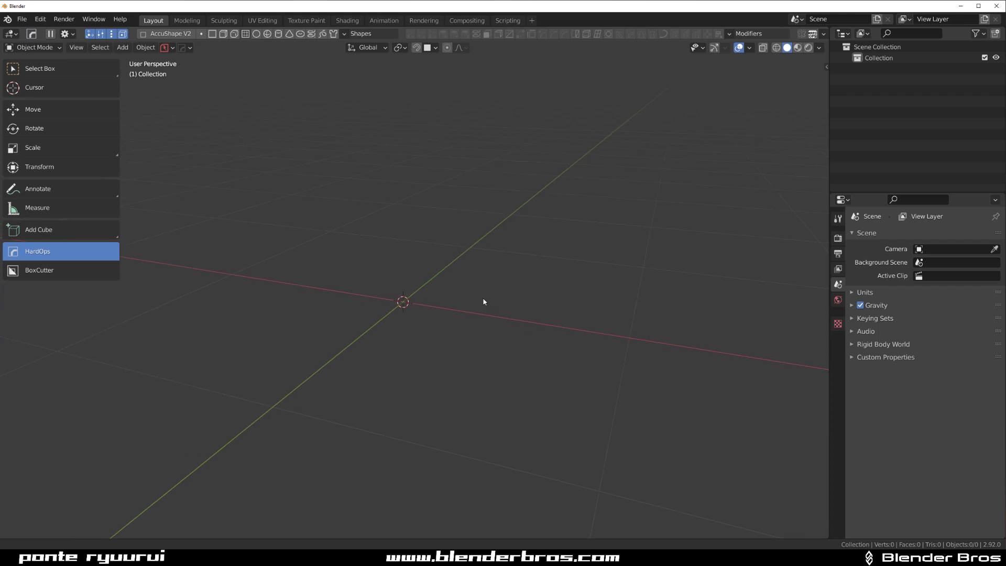
{"action": "key", "text": "shift+a"}
{"action": "mouse_move", "coordinate": [465, 258]}
{"action": "left_click", "coordinate": [513, 281]}
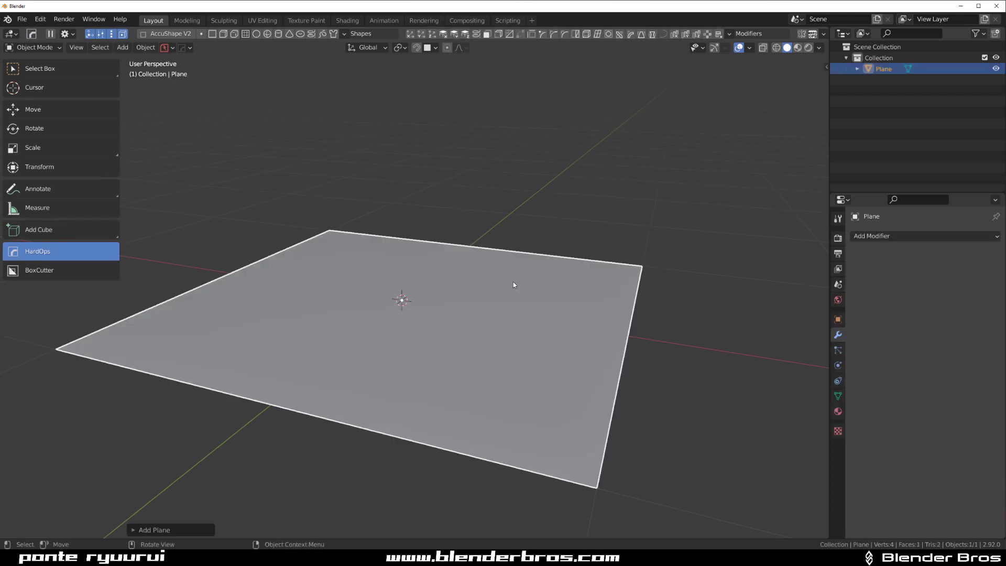
Deselect the plane and turn on the Screencast Keys display.
{"action": "key", "text": "n"}
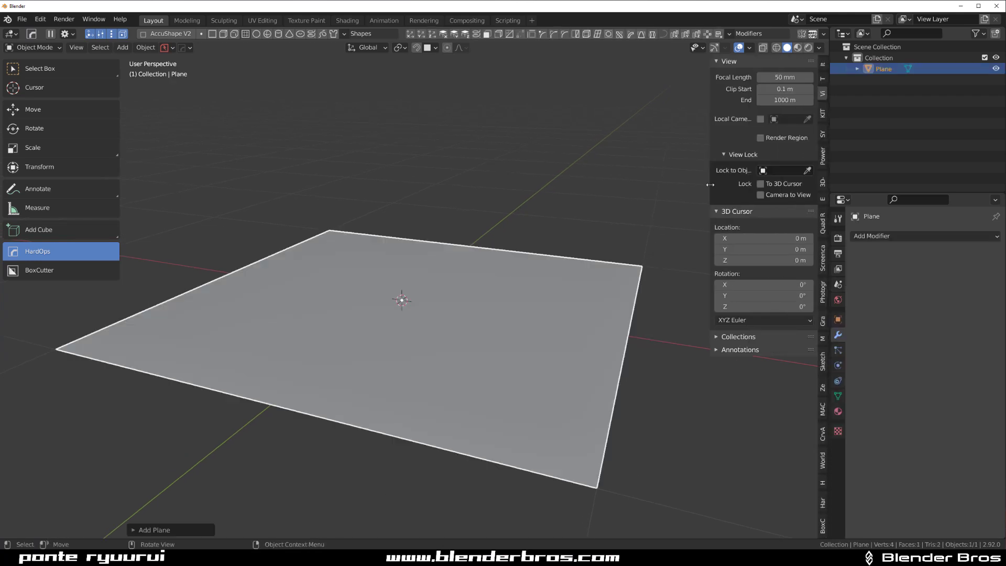
{"action": "key", "text": "alt+a"}
{"action": "left_click", "coordinate": [821, 255]}
{"action": "key", "text": "n"}
Subdivide the plane repeatedly in Edit Mode until it has 4,096 faces, and return to Object Mode.
{"action": "middle_click_drag", "start_coordinate": [515, 243], "coordinate": [491, 290]}
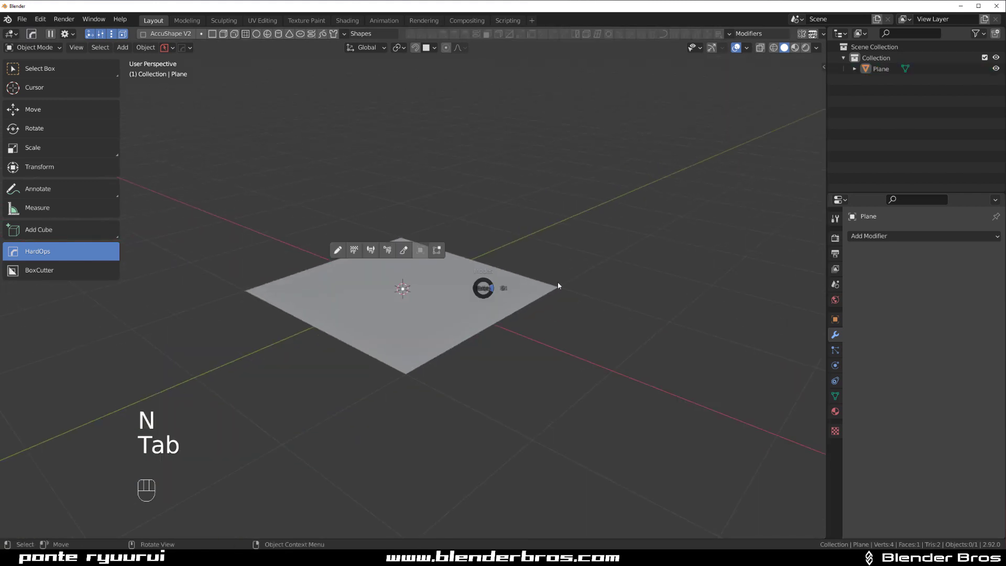
{"action": "key", "text": "Tab"}
{"action": "right_click", "coordinate": [451, 295]}
{"action": "left_click", "coordinate": [451, 295]}
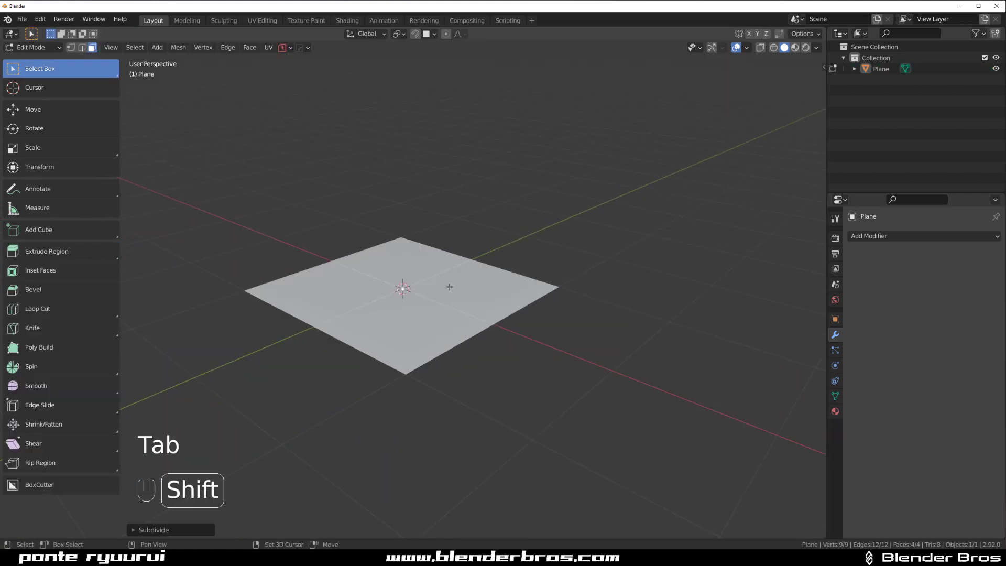
{"action": "key", "text": "shift+r"}
{"action": "key", "text": "shift+r"}
{"action": "key", "text": "shift+r"}
{"action": "key", "text": "shift+r"}
{"action": "key", "text": "shift+r"}
{"action": "key", "text": "shift+r"}
{"action": "key", "text": "shift+r"}
{"action": "middle_click_drag", "start_coordinate": [443, 287], "coordinate": [456, 334]}
{"action": "key", "text": "Tab"}
{"action": "left_click", "coordinate": [476, 161]}
{"action": "scroll", "coordinate": [477, 161], "scroll_direction": "down", "scroll_amount": 3}
{"action": "middle_click_drag", "start_coordinate": [487, 220], "coordinate": [499, 256]}
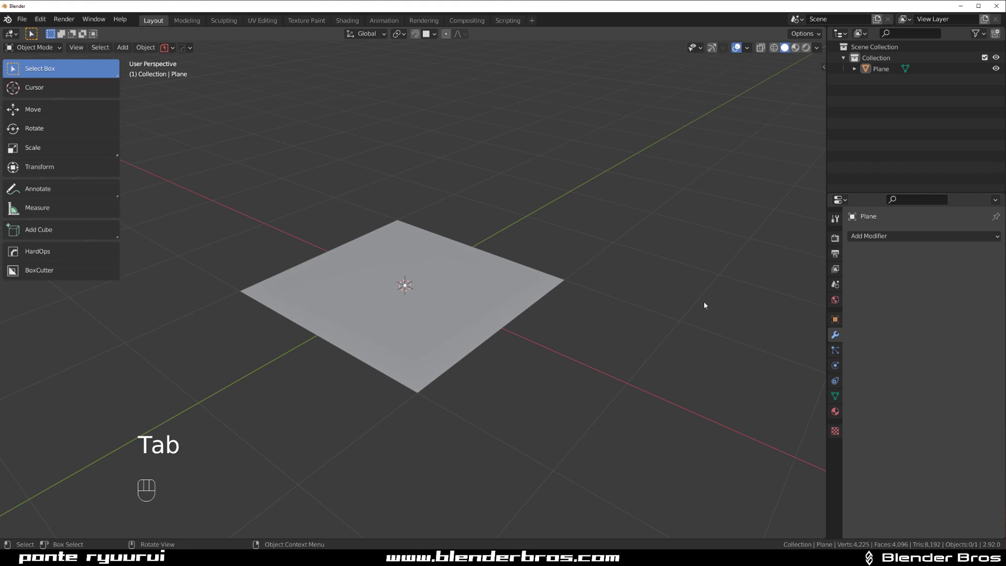
Add a Simple Deform modifier to the plane and set its mode to Bend.
{"action": "left_click", "coordinate": [874, 237]}
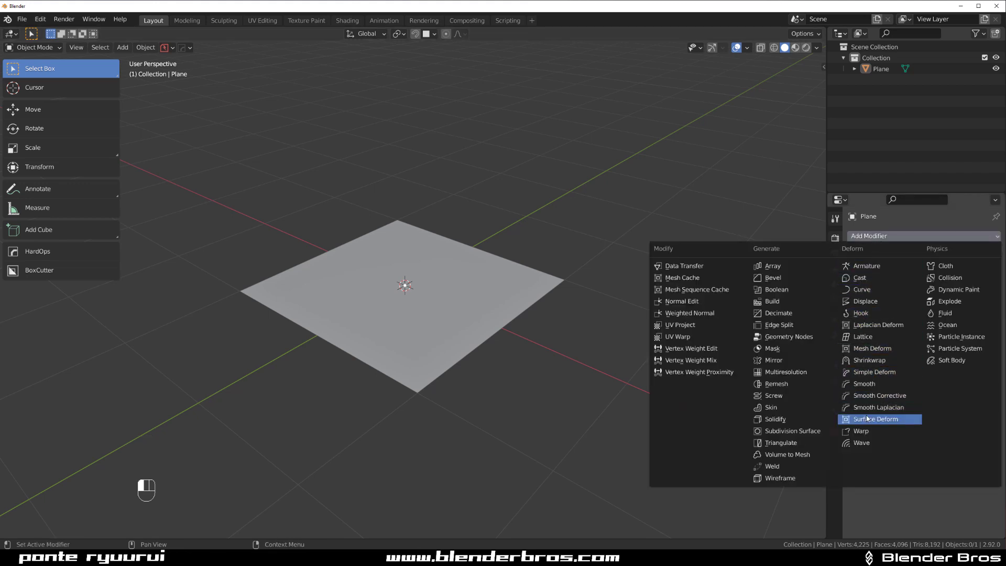
{"action": "left_click", "coordinate": [874, 372]}
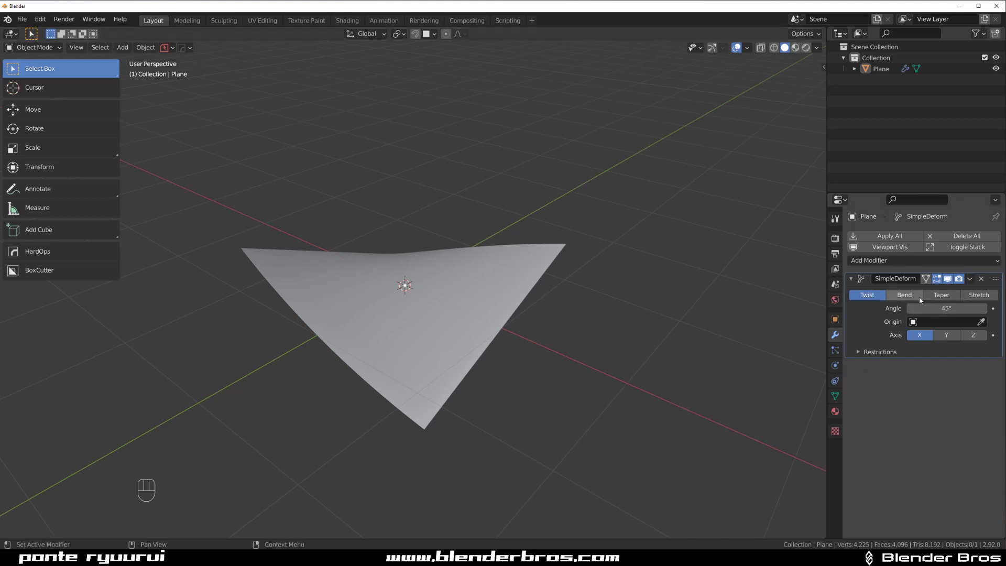
{"action": "left_click", "coordinate": [904, 294]}
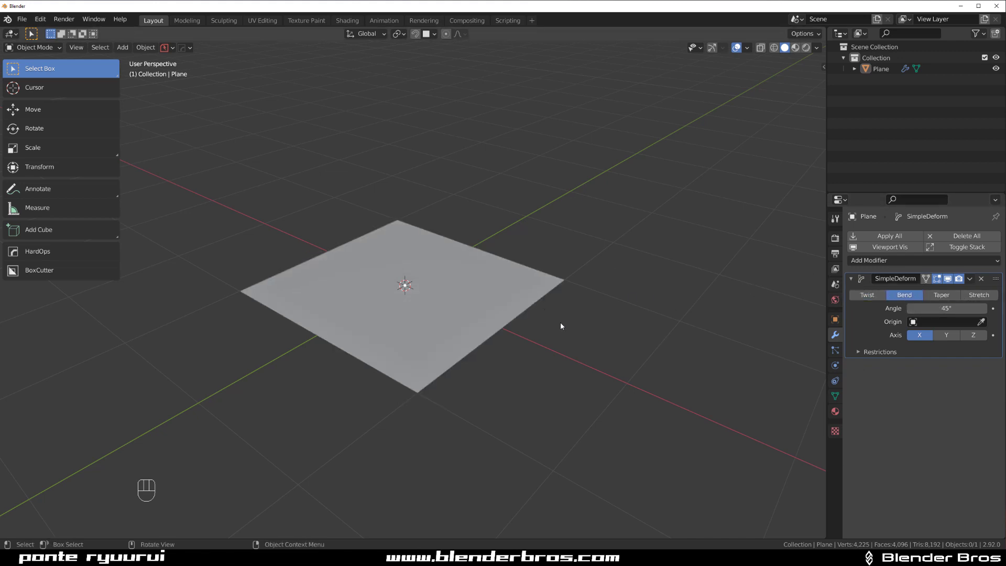
Examine the plane with the Bend deformation along X from several angles.
{"action": "middle_click_drag", "start_coordinate": [542, 321], "coordinate": [316, 152]}
{"action": "middle_click_drag", "start_coordinate": [410, 256], "coordinate": [532, 315]}
{"action": "middle_click_drag", "start_coordinate": [618, 300], "coordinate": [545, 280]}
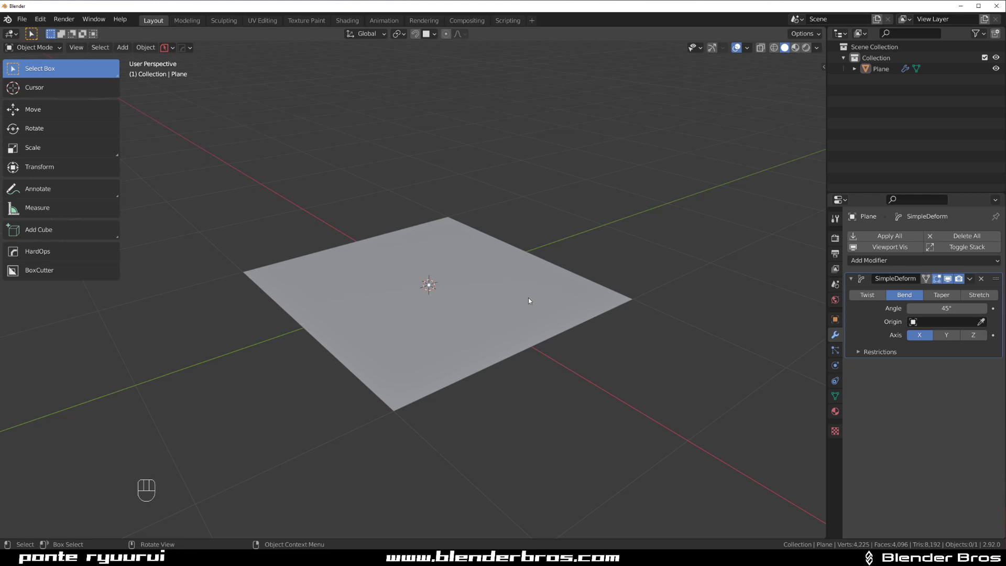
{"action": "middle_click_drag", "start_coordinate": [554, 353], "coordinate": [543, 347], "text": "shift"}
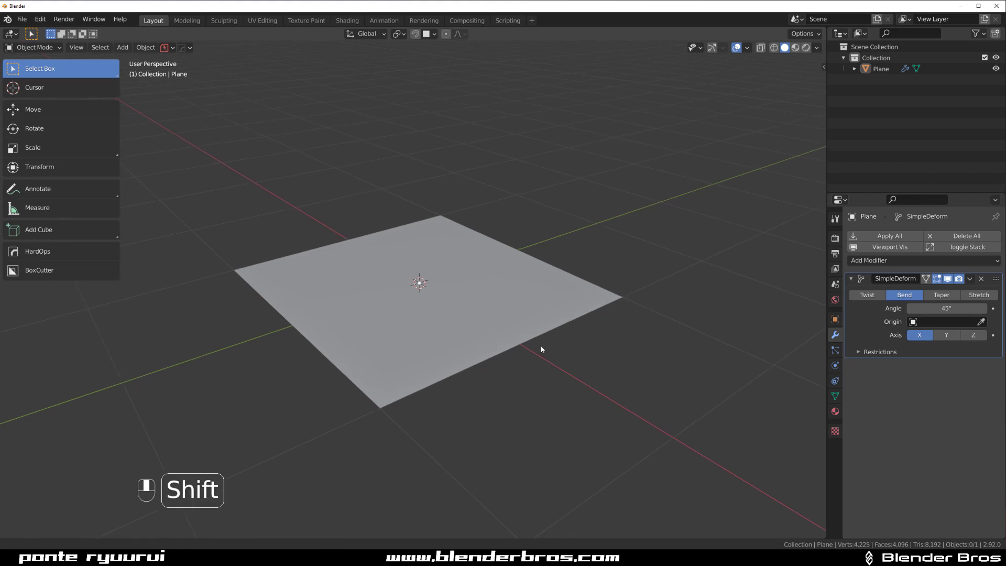
{"action": "scroll", "coordinate": [527, 346], "scroll_direction": "down", "scroll_amount": 2}
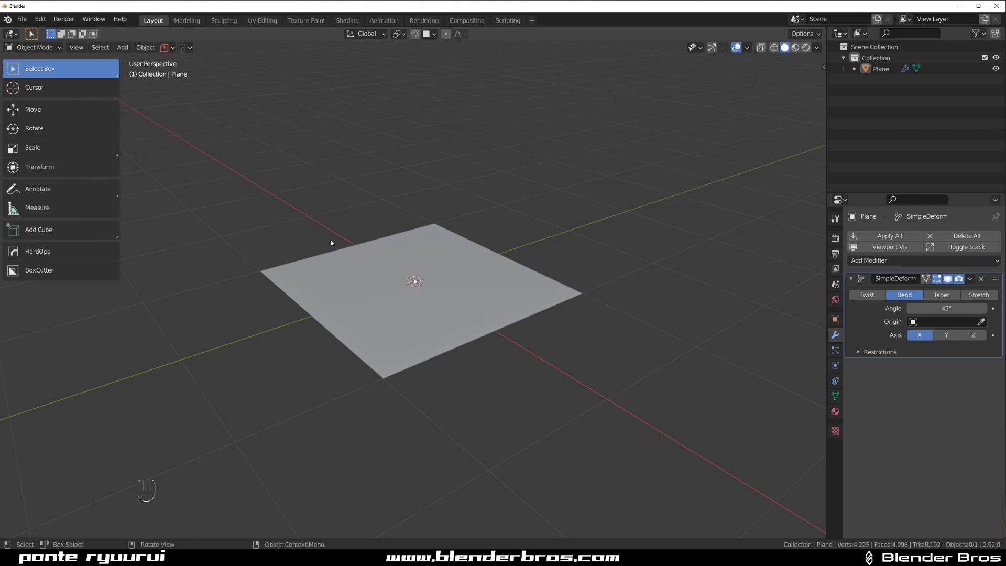
{"action": "middle_click_drag", "start_coordinate": [397, 264], "coordinate": [429, 242]}
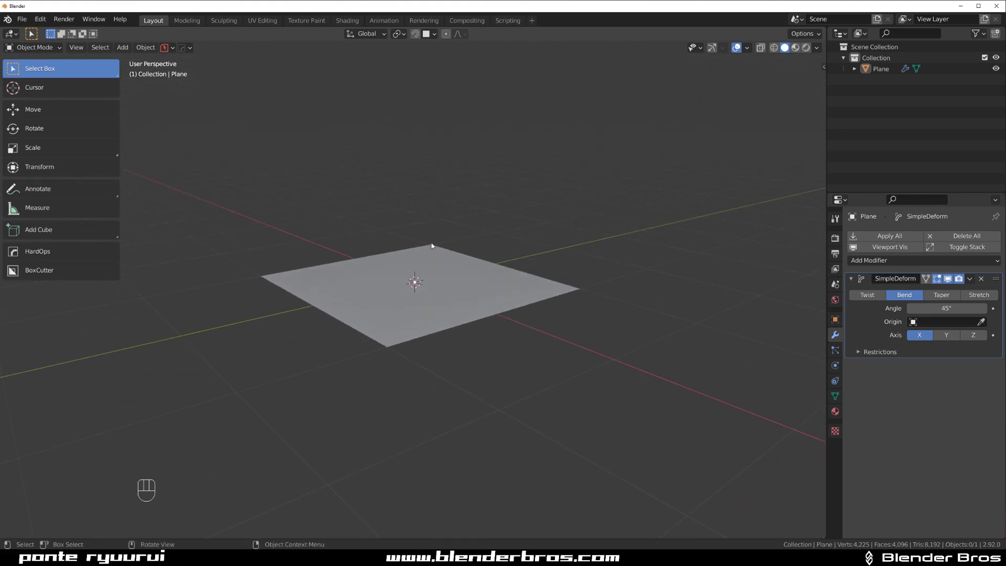
{"action": "middle_click_drag", "start_coordinate": [520, 254], "coordinate": [462, 314]}
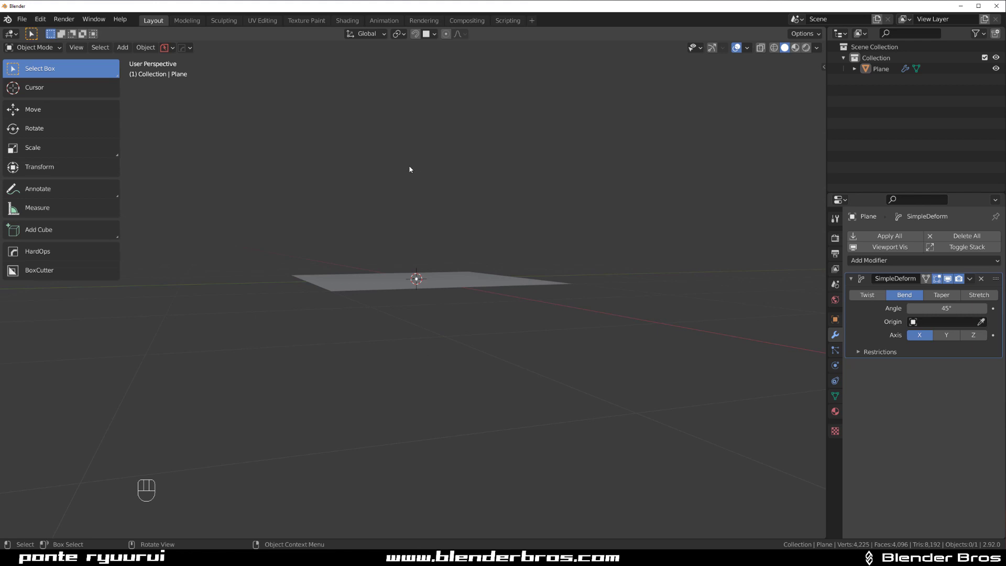
{"action": "middle_click_drag", "start_coordinate": [506, 221], "coordinate": [550, 289]}
Select the plane and rotate it 90° about the X axis.
{"action": "key", "text": "r"}
{"action": "key", "text": "x"}
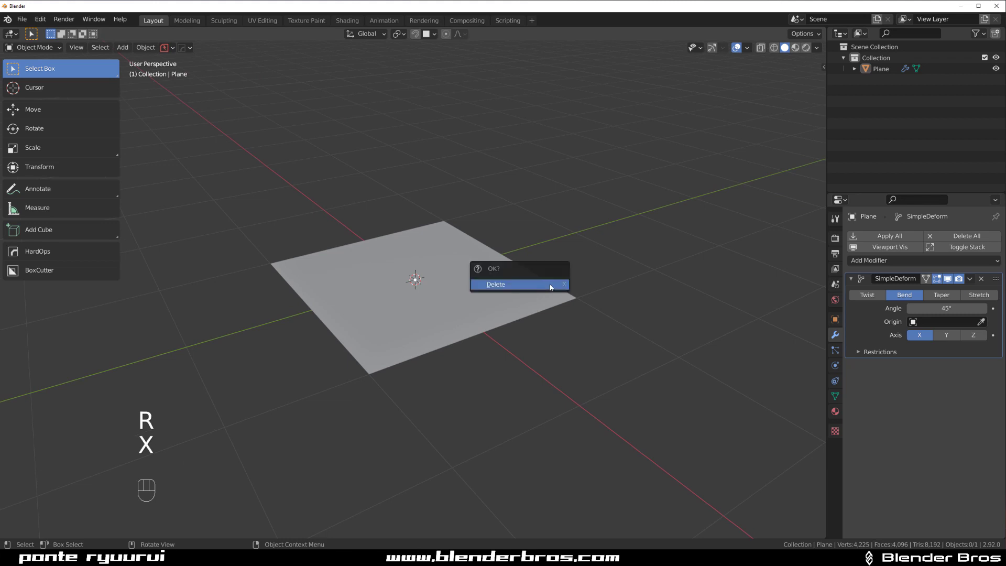
{"action": "left_click", "coordinate": [422, 265]}
{"action": "type", "text": "rx90"}
{"action": "key", "text": "Return"}
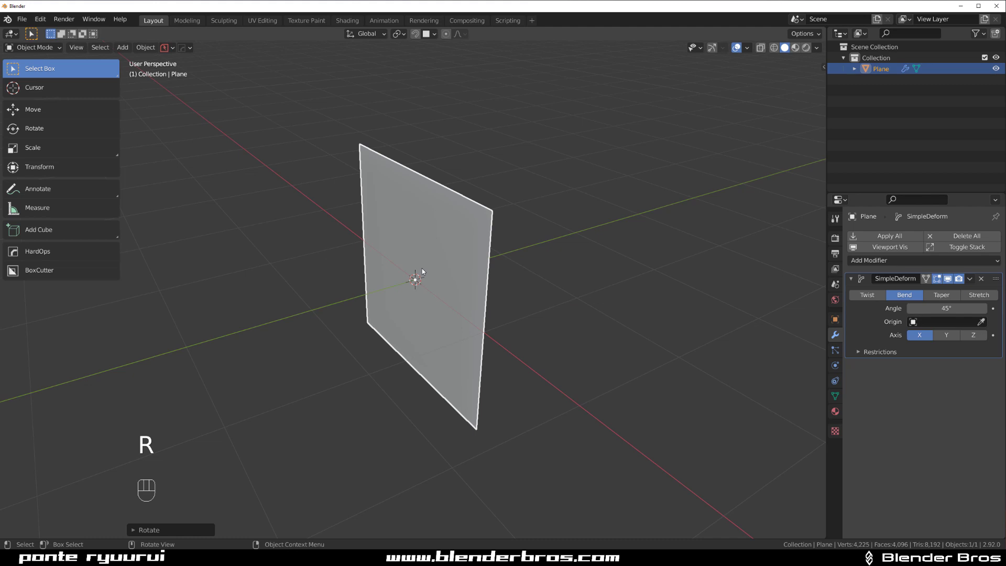
Show the plane's transform values and apply its rotation so the object's rotation resets.
{"action": "key", "text": "n"}
{"action": "middle_click_drag", "start_coordinate": [753, 237], "coordinate": [685, 196]}
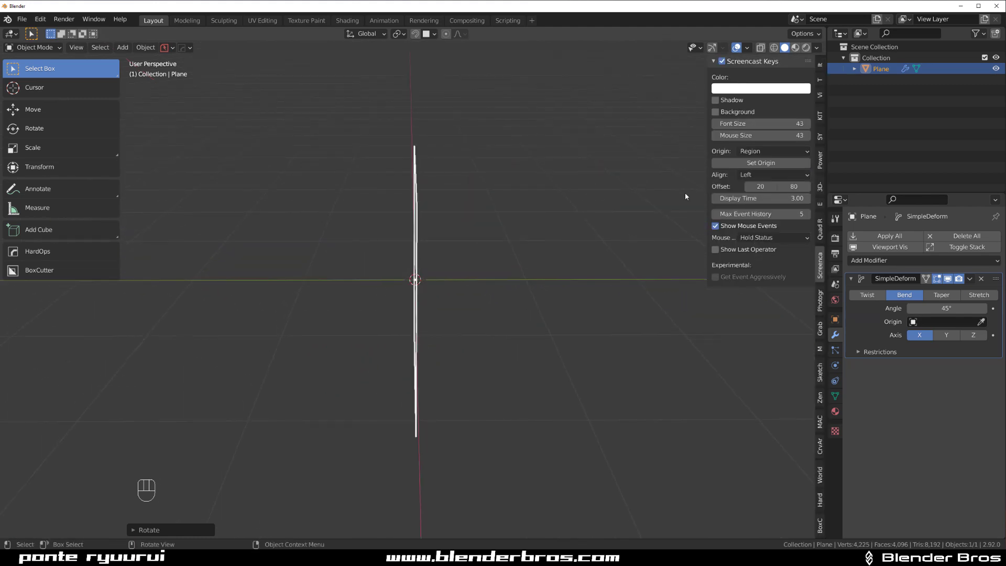
{"action": "left_click", "coordinate": [821, 65]}
{"action": "middle_click_drag", "start_coordinate": [696, 157], "coordinate": [655, 199]}
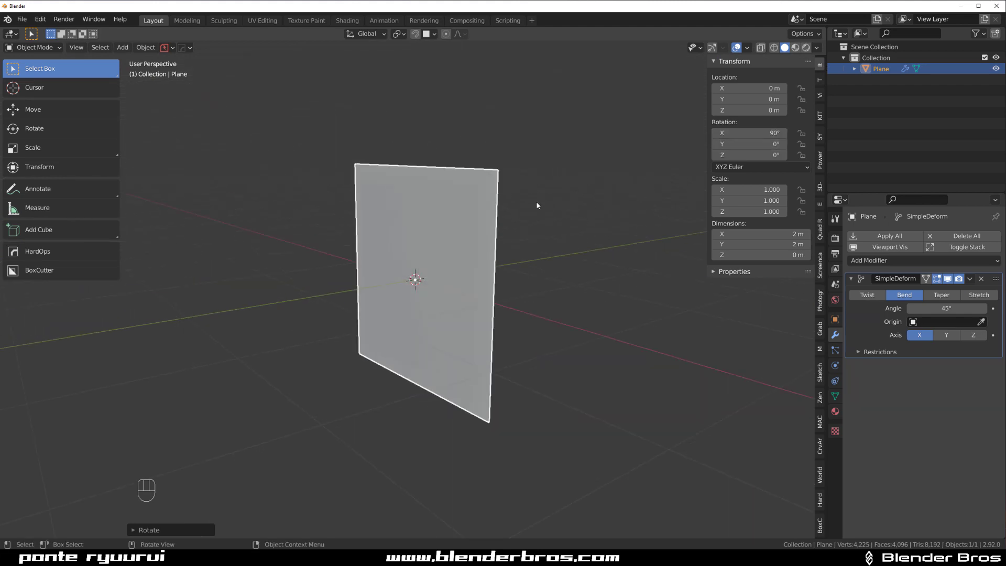
{"action": "key", "text": "ctrl+a"}
{"action": "left_click", "coordinate": [542, 218]}
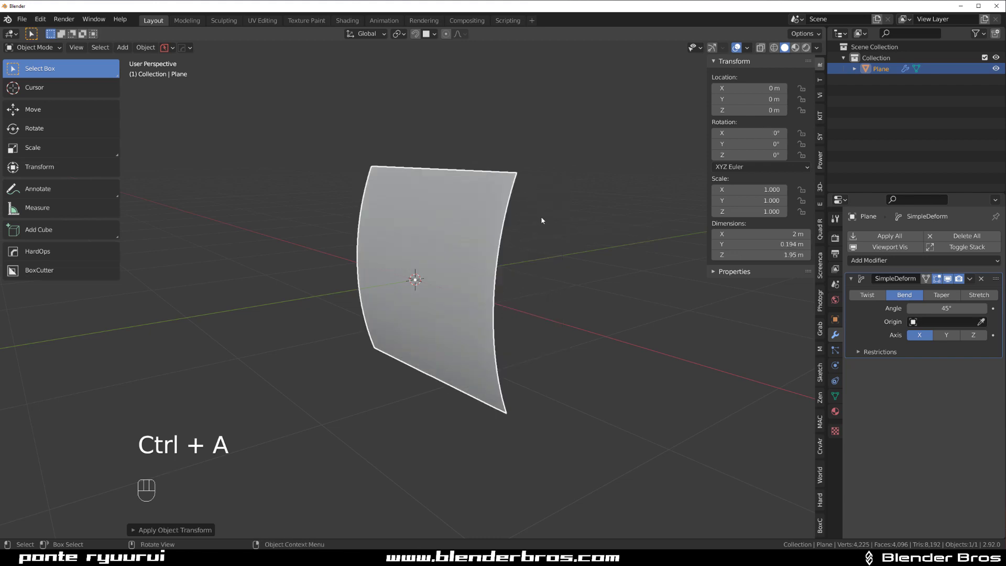
Set the Simple Deform bend angle to 178° and examine the curved plane from several sides.
{"action": "middle_click_drag", "start_coordinate": [589, 263], "coordinate": [537, 250]}
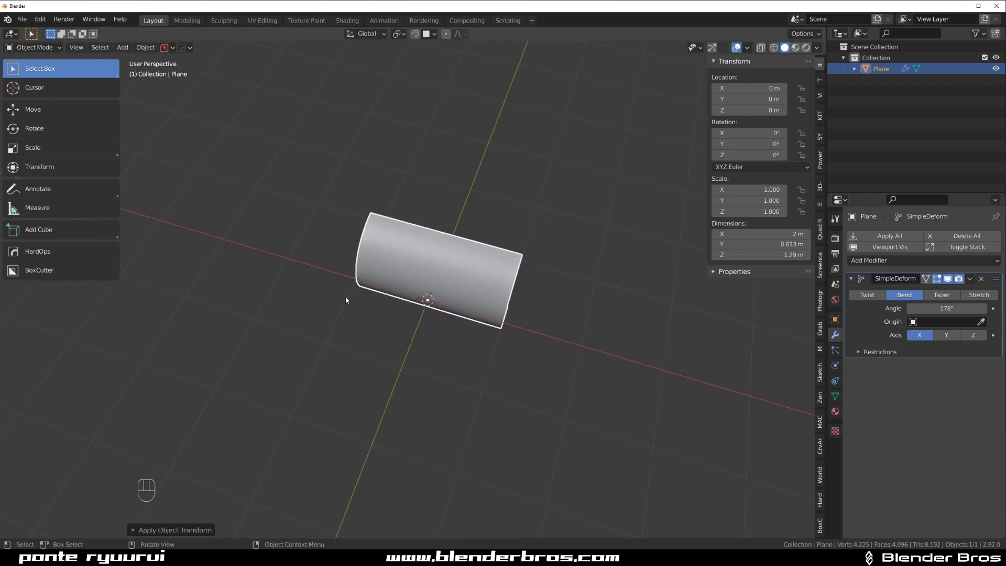
{"action": "middle_click_drag", "start_coordinate": [345, 297], "coordinate": [481, 260]}
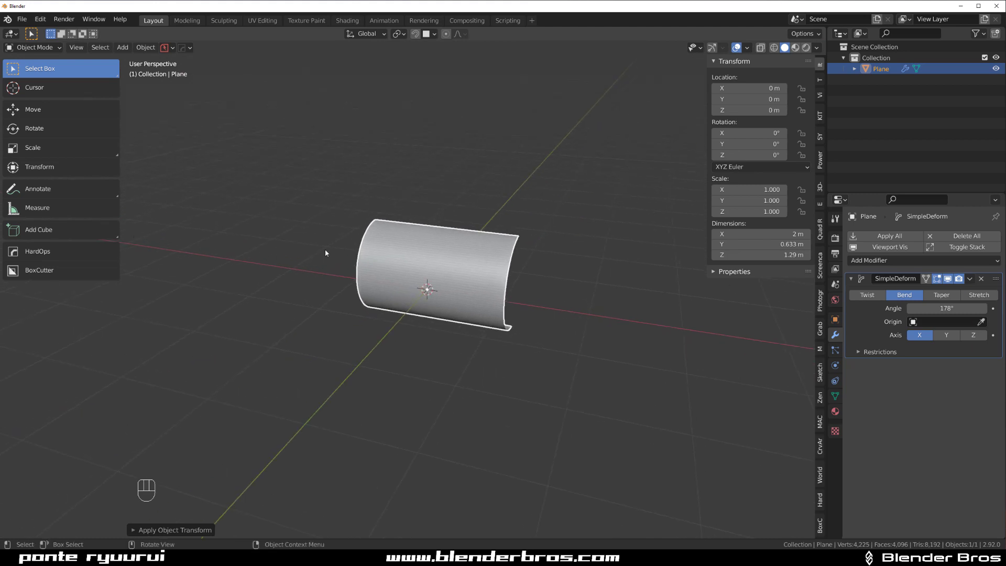
{"action": "middle_click_drag", "start_coordinate": [341, 274], "coordinate": [432, 243]}
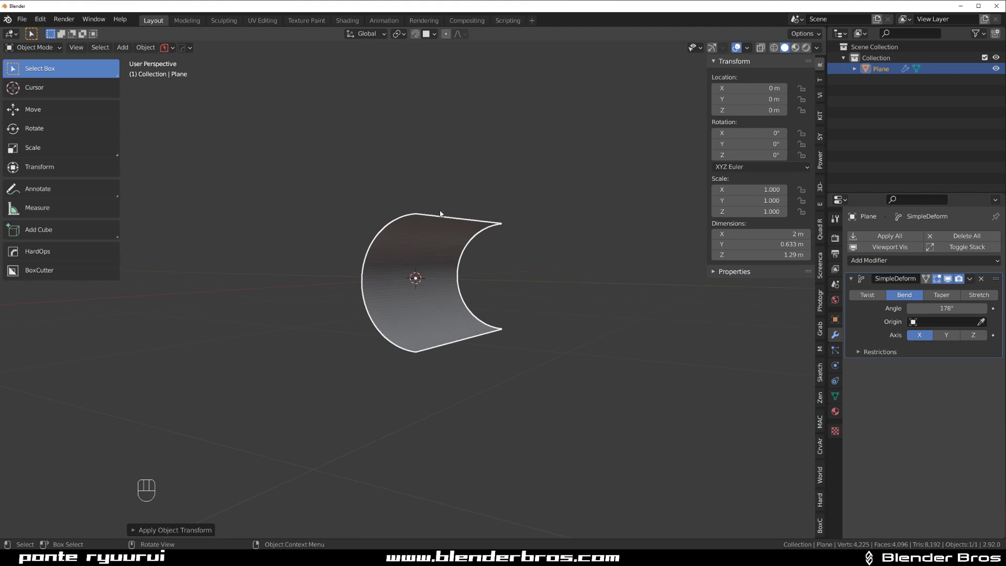
{"action": "middle_click_drag", "start_coordinate": [492, 215], "coordinate": [513, 241]}
{"action": "middle_click_drag", "start_coordinate": [378, 226], "coordinate": [477, 303]}
{"action": "scroll", "coordinate": [489, 272], "scroll_direction": "down", "scroll_amount": 2}
{"action": "scroll", "coordinate": [478, 283], "scroll_direction": "up", "scroll_amount": 3}
{"action": "middle_click_drag", "start_coordinate": [400, 249], "coordinate": [421, 259]}
Add a Plain Axes empty at the world origin.
{"action": "key", "text": "shift+a"}
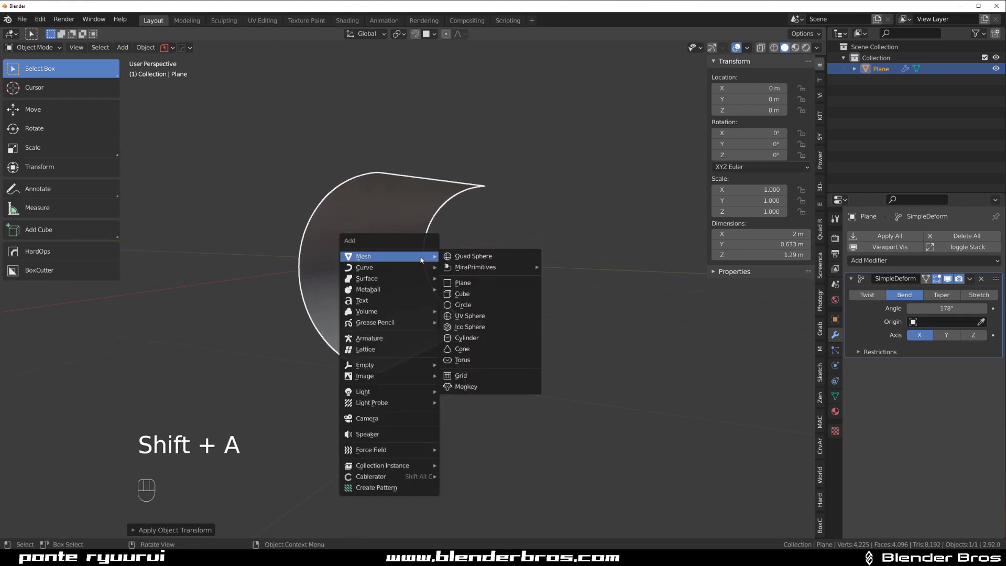
{"action": "mouse_move", "coordinate": [422, 365]}
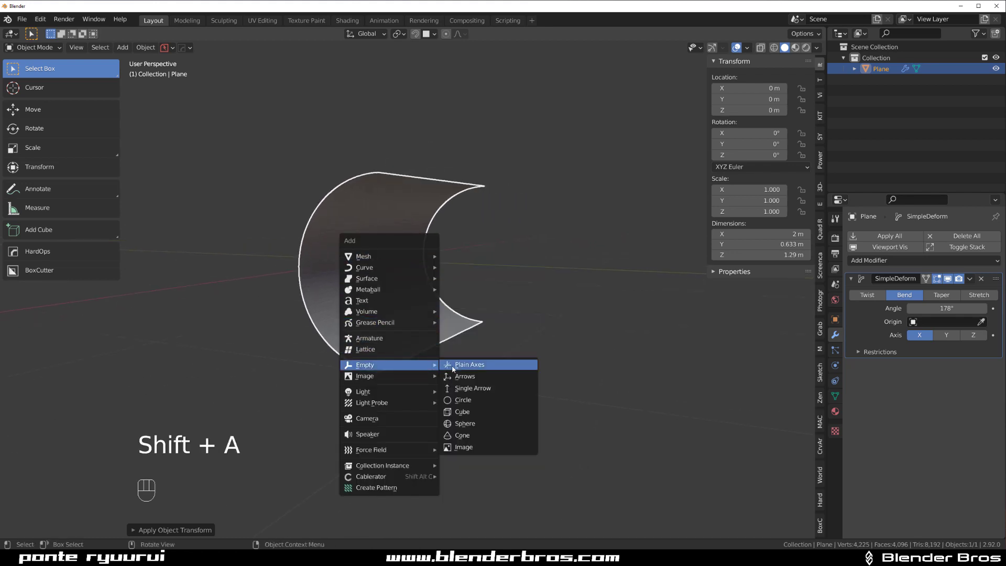
{"action": "left_click", "coordinate": [461, 365]}
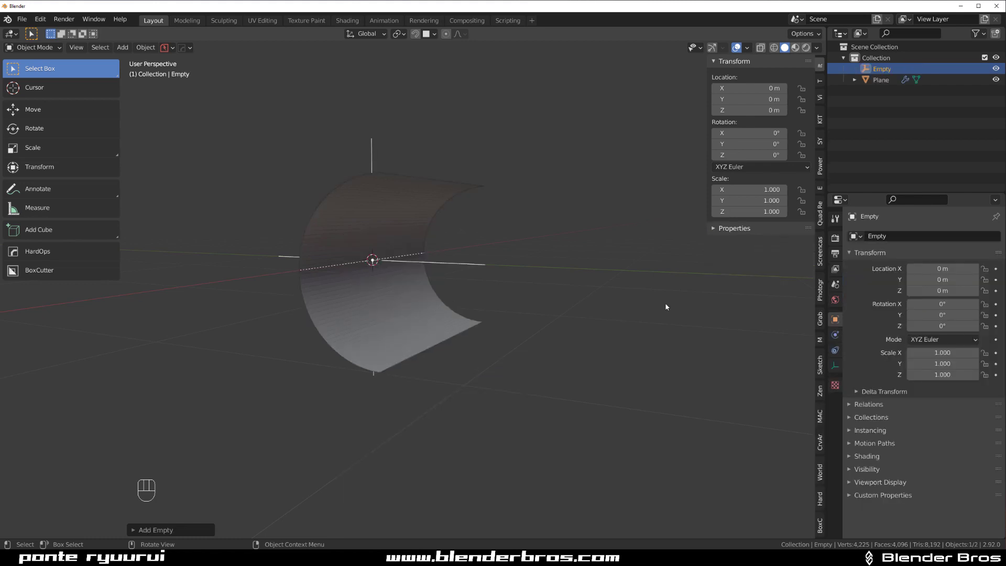
Select the plane and assign the empty as the Origin object of its Simple Deform modifier.
{"action": "left_click", "coordinate": [428, 304]}
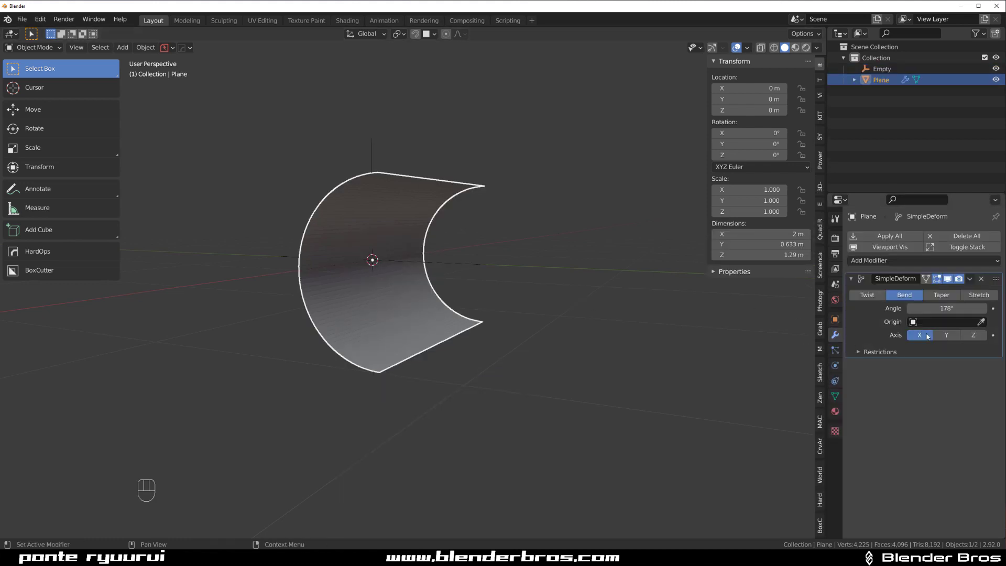
{"action": "left_click", "coordinate": [981, 321]}
{"action": "left_click", "coordinate": [378, 139]}
{"action": "middle_click_drag", "start_coordinate": [460, 202], "coordinate": [538, 251]}
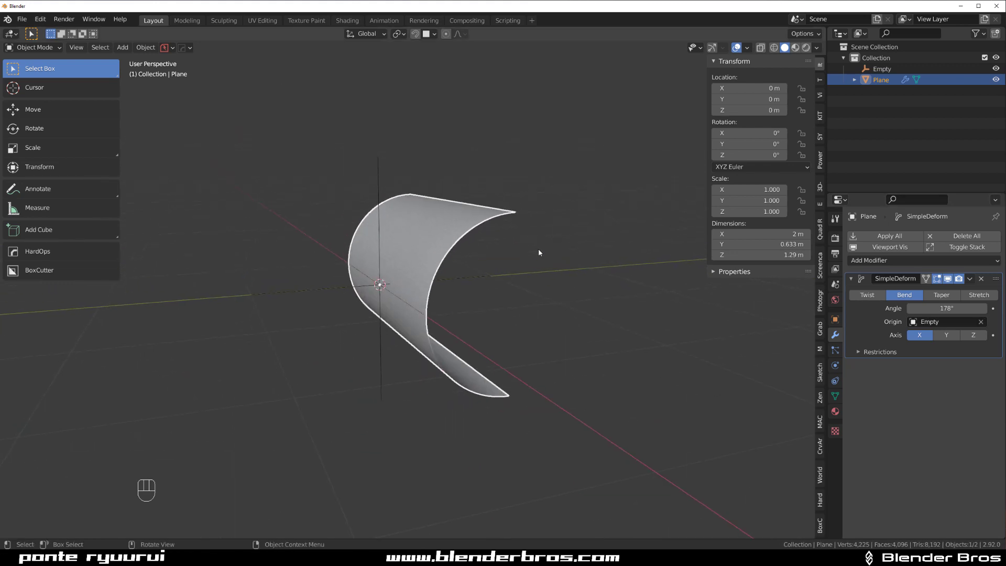
Try moving the plane along the global Z axis and rotating it about X relative to the empty.
{"action": "key", "text": "g"}
{"action": "key", "text": "z"}
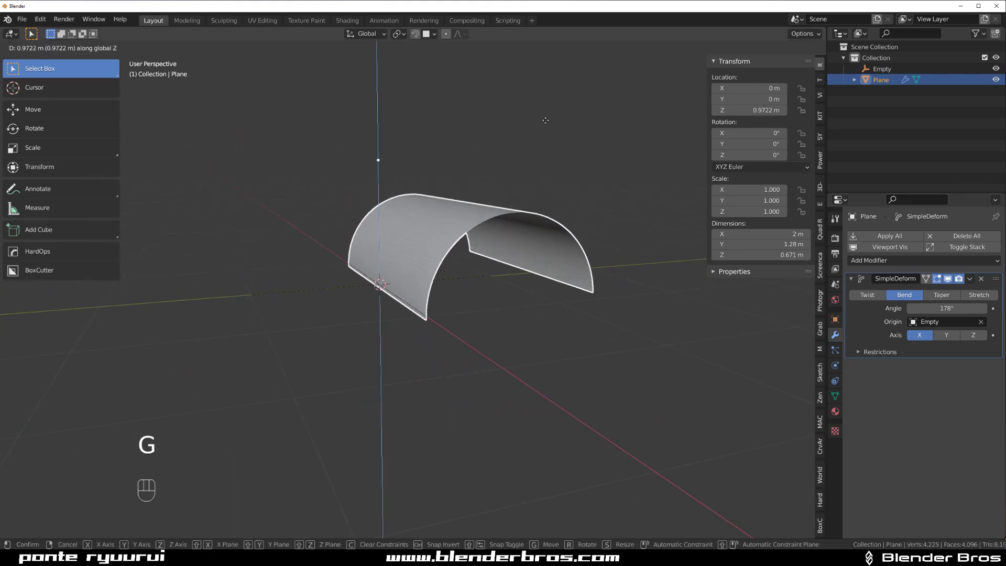
{"action": "right_click", "coordinate": [478, 246]}
{"action": "key", "text": "r"}
{"action": "key", "text": "x"}
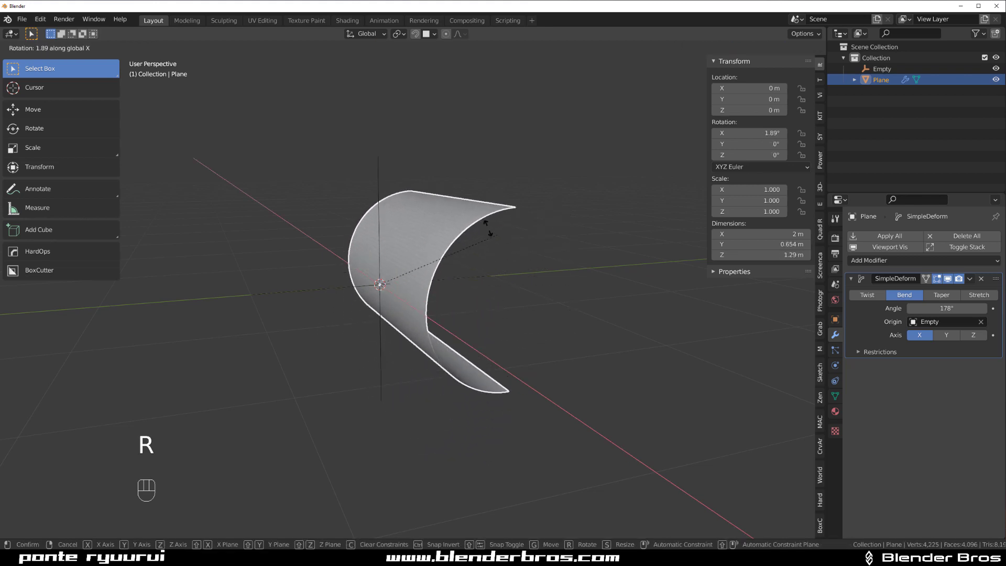
{"action": "right_click", "coordinate": [464, 298]}
In Edit Mode, select the plane's top face row and grow the selection to cover the upper quarter, 1,024 faces.
{"action": "middle_click_drag", "start_coordinate": [464, 298], "coordinate": [327, 156]}
{"action": "key", "text": "Tab"}
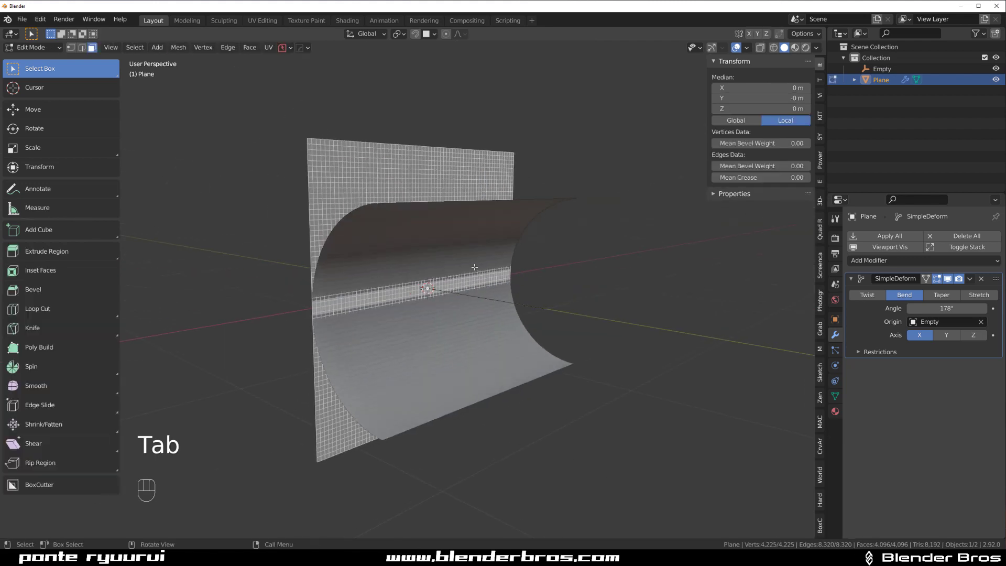
{"action": "left_click", "coordinate": [326, 142], "text": "alt"}
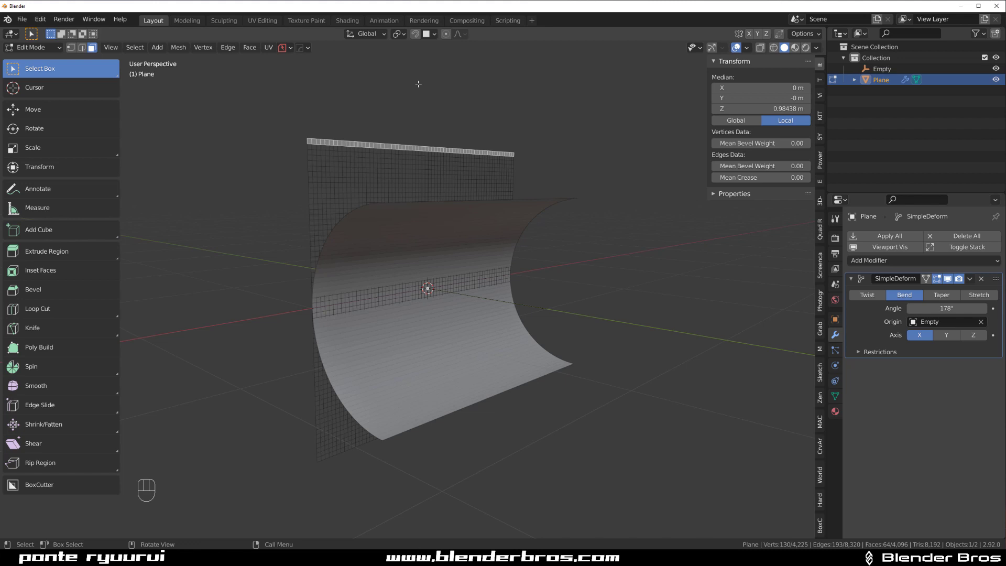
{"action": "key", "text": "ctrl+KP_Add"}
{"action": "key", "text": "ctrl+KP_Add"}
{"action": "key", "text": "ctrl+KP_Add"}
{"action": "key", "text": "ctrl+KP_Add"}
{"action": "key", "text": "ctrl+KP_Add"}
{"action": "key", "text": "ctrl+KP_Add"}
{"action": "key", "text": "ctrl+KP_Add"}
{"action": "key", "text": "ctrl+KP_Add"}
{"action": "key", "text": "ctrl+KP_Add"}
{"action": "key", "text": "ctrl+KP_Add"}
{"action": "key", "text": "ctrl+KP_Add"}
{"action": "key", "text": "ctrl+KP_Add"}
{"action": "key", "text": "ctrl+KP_Add"}
{"action": "key", "text": "ctrl+KP_Add"}
{"action": "key", "text": "ctrl+KP_Add"}
{"action": "key", "text": "ctrl+KP_Add"}
{"action": "key", "text": "ctrl+KP_Add"}
{"action": "key", "text": "ctrl+KP_Add"}
{"action": "key", "text": "ctrl+KP_Add"}
{"action": "key", "text": "ctrl+KP_Add"}
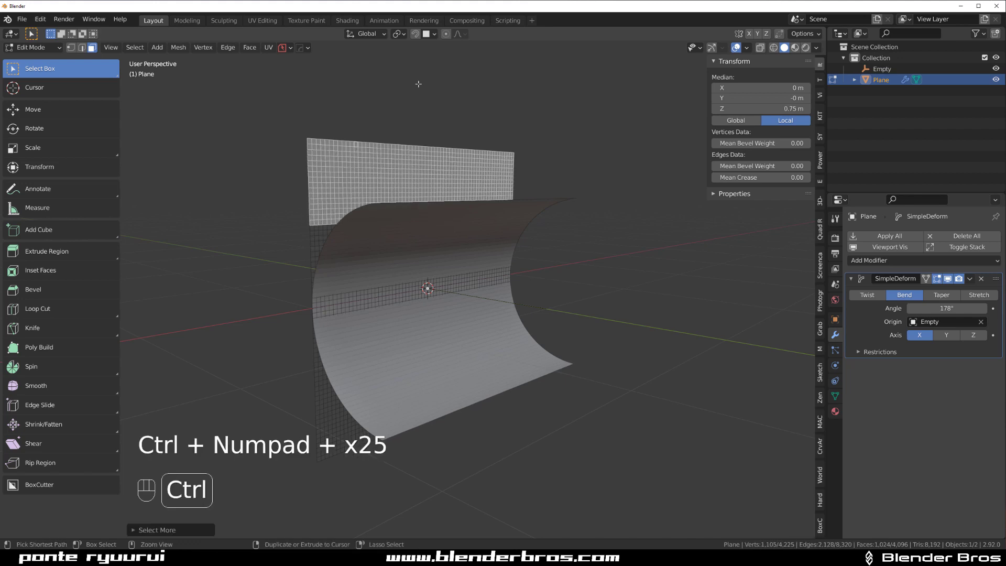
Create a new vertex group on the plane and assign the selected upper faces to it with weight 1.000.
{"action": "middle_click_drag", "start_coordinate": [472, 85], "coordinate": [503, 90]}
{"action": "left_click", "coordinate": [835, 396]}
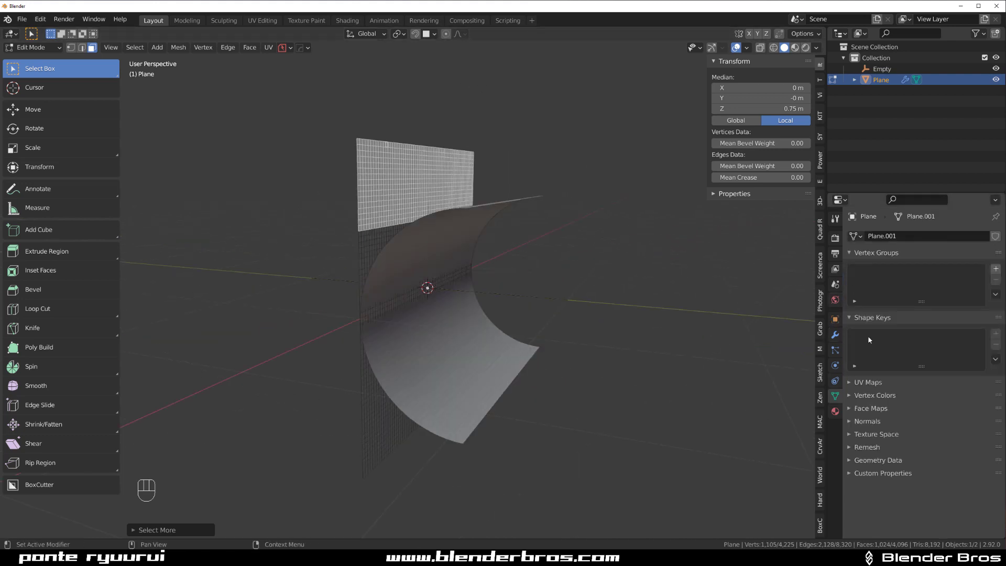
{"action": "left_click", "coordinate": [995, 268]}
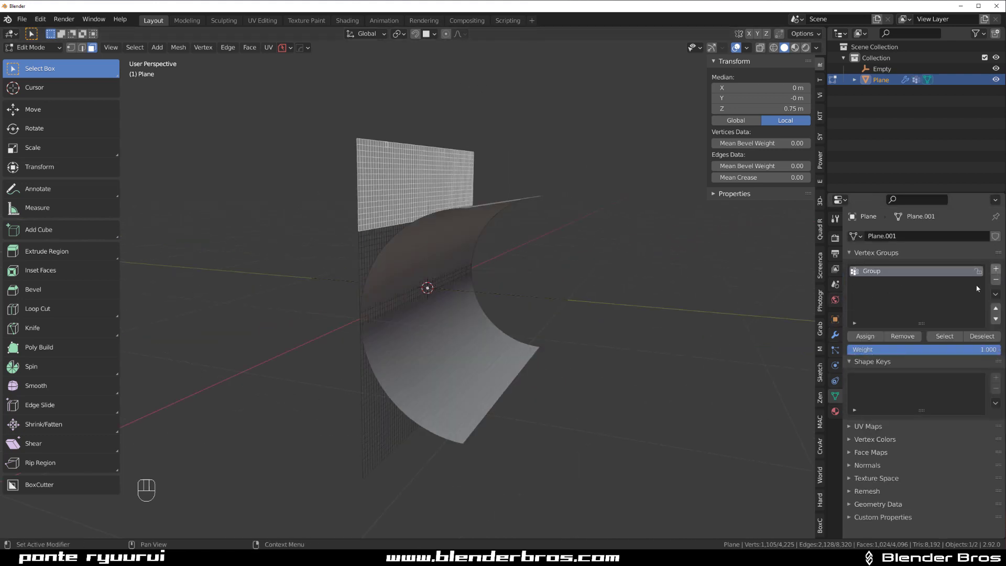
{"action": "left_click", "coordinate": [876, 337]}
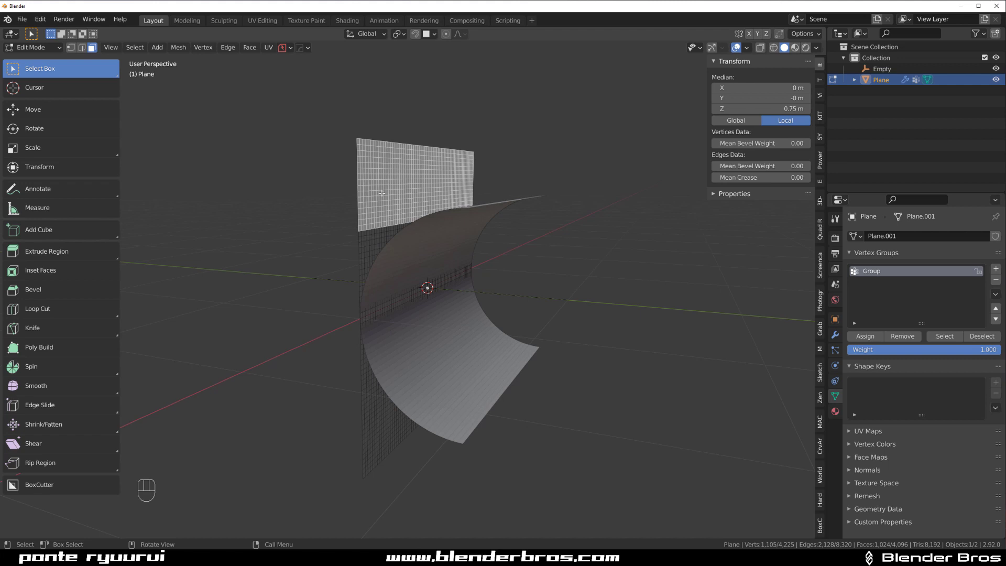
Return to Object Mode and restrict the plane's Simple Deform modifier to the vertex group "Group".
{"action": "middle_click_drag", "start_coordinate": [374, 181], "coordinate": [564, 317]}
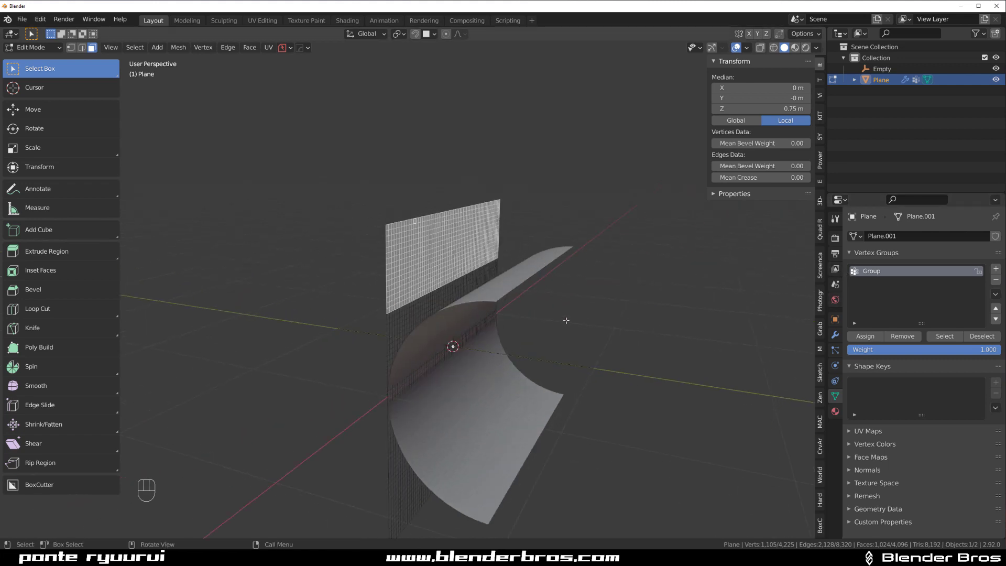
{"action": "key", "text": "Tab"}
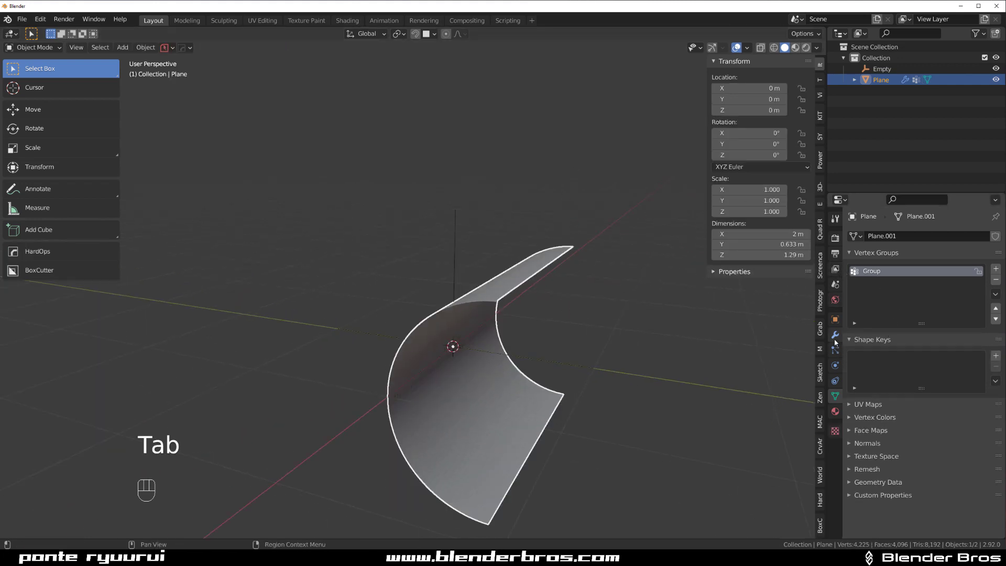
{"action": "left_click", "coordinate": [836, 340]}
{"action": "middle_click_drag", "start_coordinate": [714, 340], "coordinate": [682, 278], "text": "shift"}
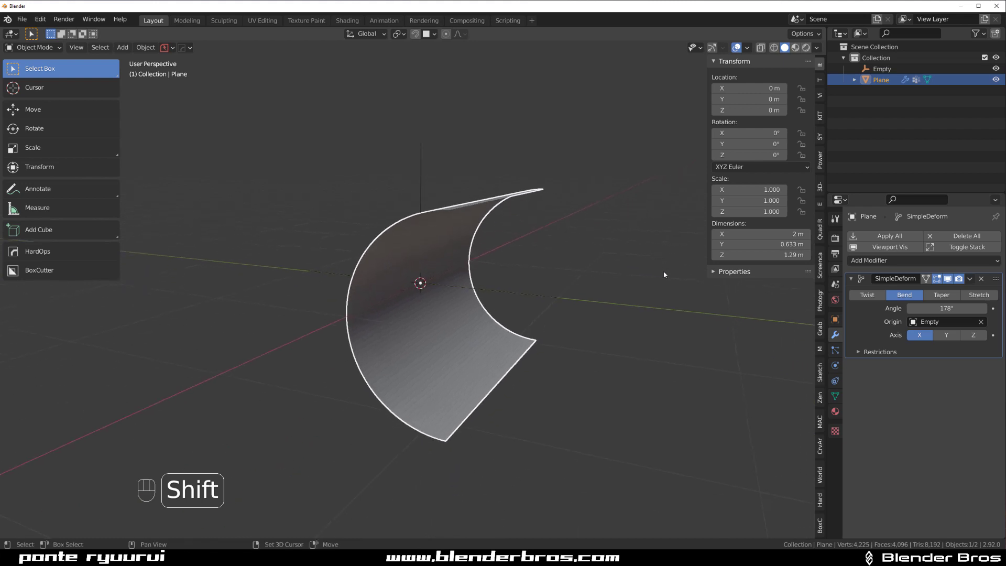
{"action": "left_click", "coordinate": [857, 352]}
{"action": "middle_click_drag", "start_coordinate": [606, 348], "coordinate": [734, 357]}
{"action": "left_click", "coordinate": [914, 393]}
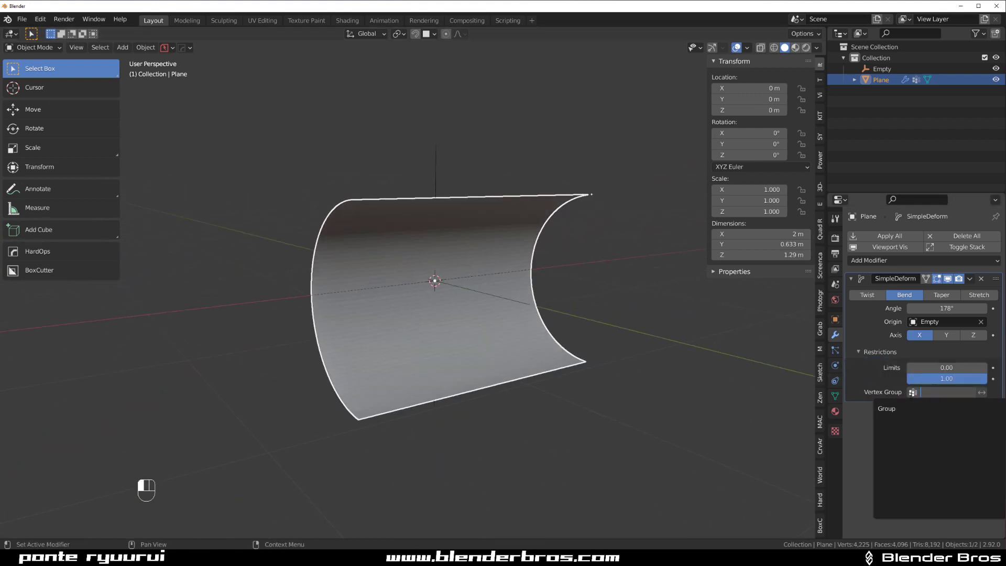
{"action": "left_click", "coordinate": [890, 408]}
Select the empty and move it up along the global Z axis by about 0.463 m.
{"action": "middle_click_drag", "start_coordinate": [529, 262], "coordinate": [482, 260]}
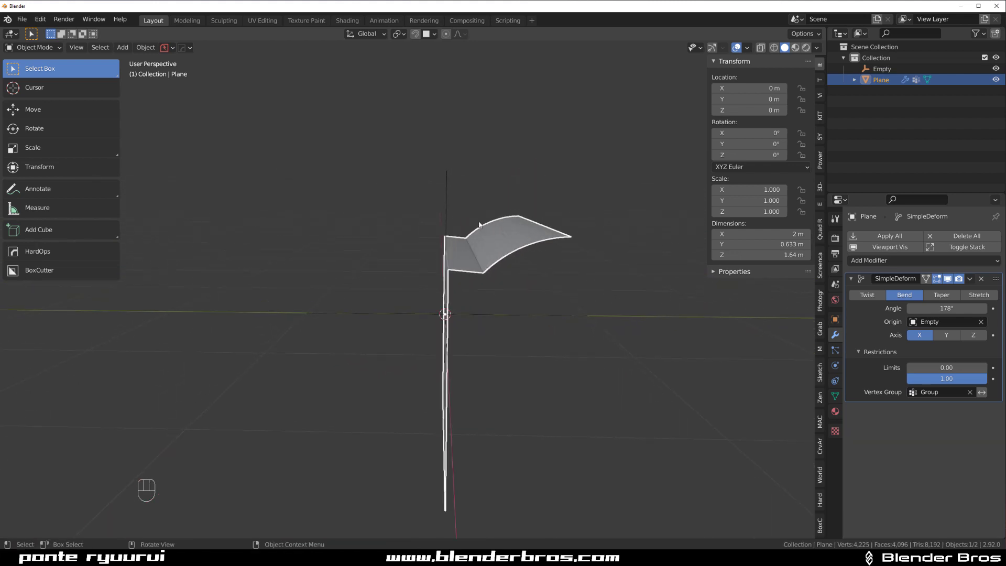
{"action": "left_click", "coordinate": [457, 185]}
{"action": "left_click", "coordinate": [446, 187]}
{"action": "middle_click_drag", "start_coordinate": [447, 188], "coordinate": [464, 251]}
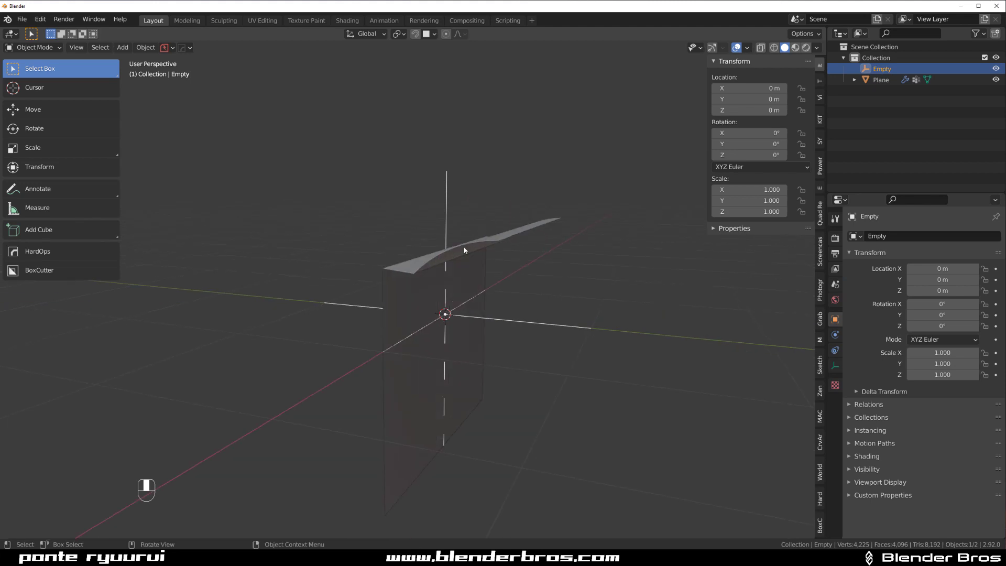
{"action": "key", "text": "g"}
{"action": "key", "text": "z"}
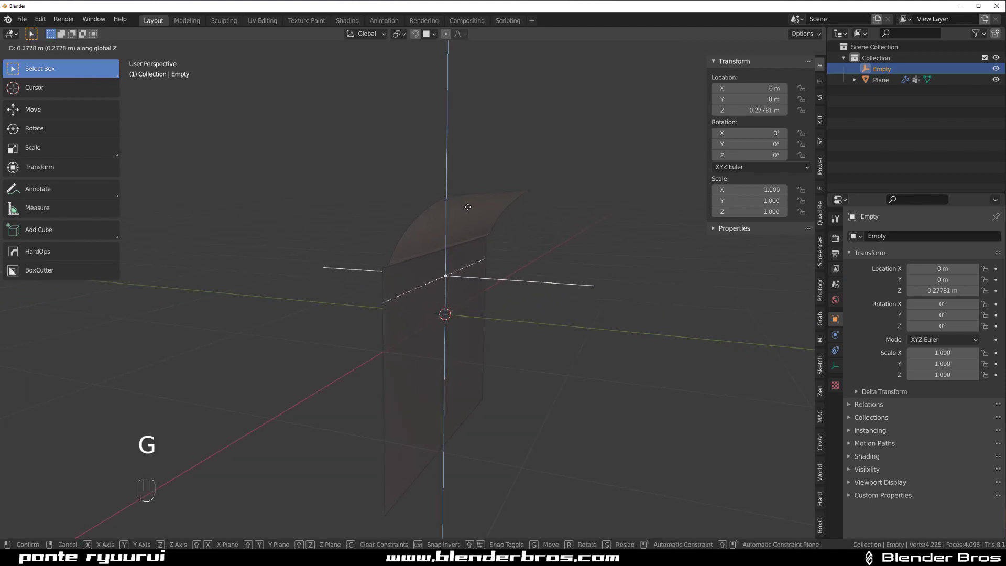
{"action": "key", "text": "shift"}
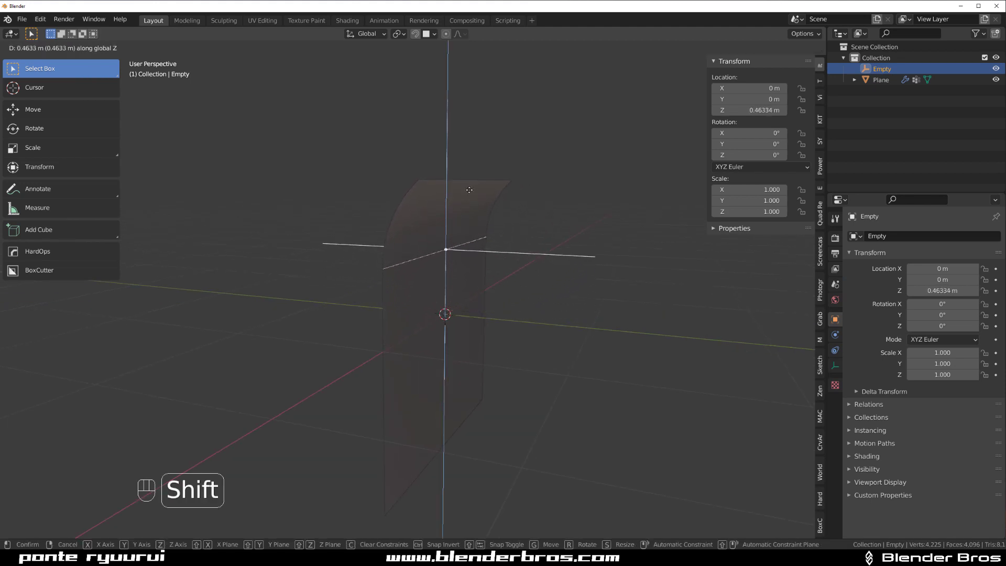
{"action": "left_click", "coordinate": [469, 190]}
Select the plane and set its Simple Deform bend angle to 600°.
{"action": "middle_click_drag", "start_coordinate": [463, 209], "coordinate": [566, 265]}
{"action": "scroll", "coordinate": [410, 260], "scroll_direction": "down", "scroll_amount": 3}
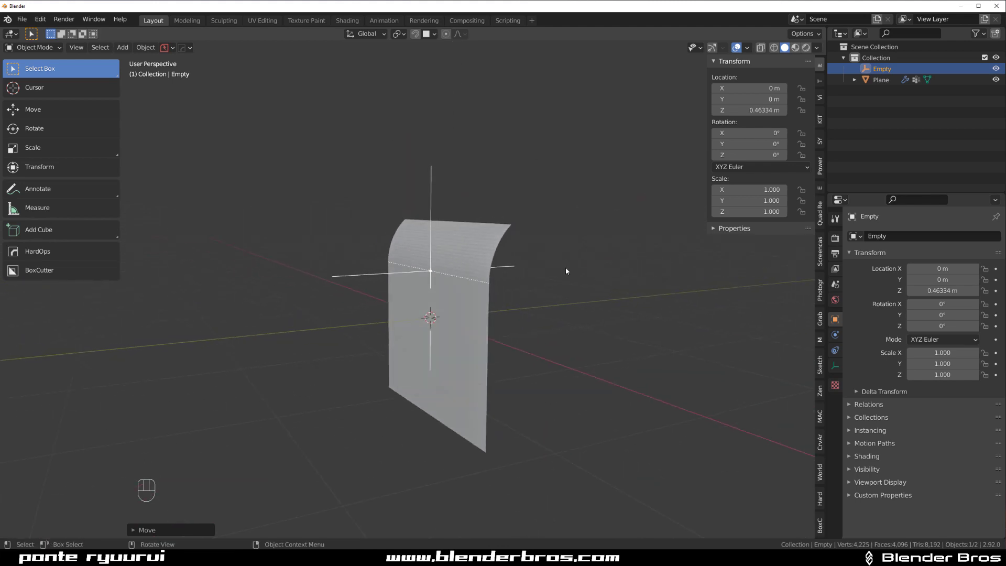
{"action": "scroll", "coordinate": [566, 265], "scroll_direction": "up", "scroll_amount": 2}
{"action": "left_click", "coordinate": [515, 292]}
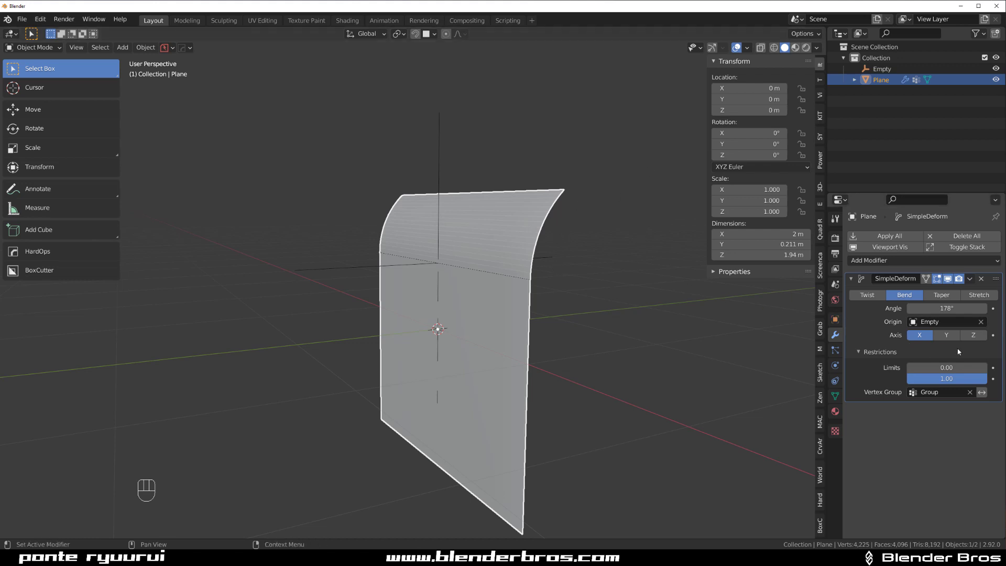
{"action": "left_click_drag", "start_coordinate": [946, 308], "coordinate": [980, 308]}
{"action": "middle_click_drag", "start_coordinate": [566, 363], "coordinate": [454, 294]}
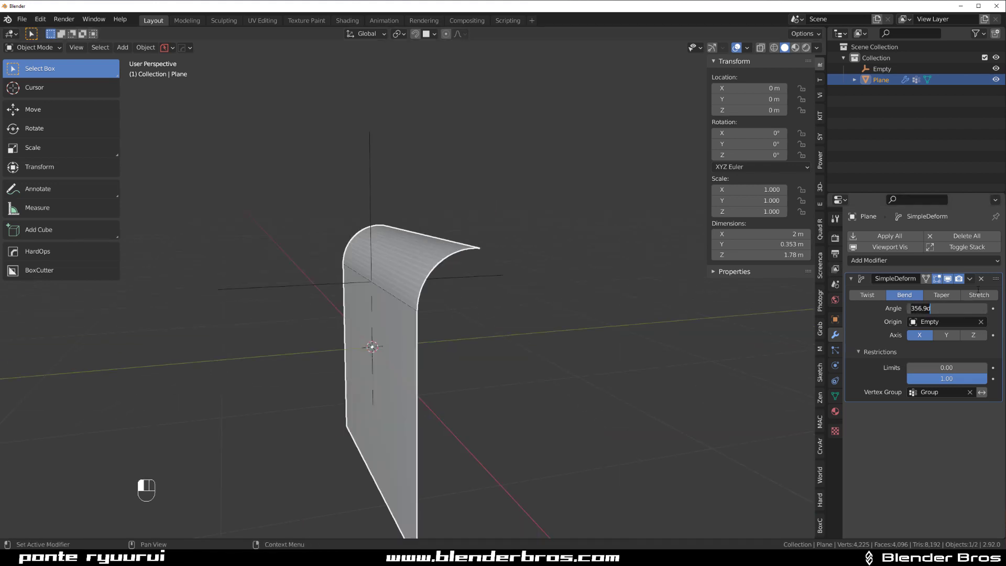
{"action": "key", "text": "BackSpace"}
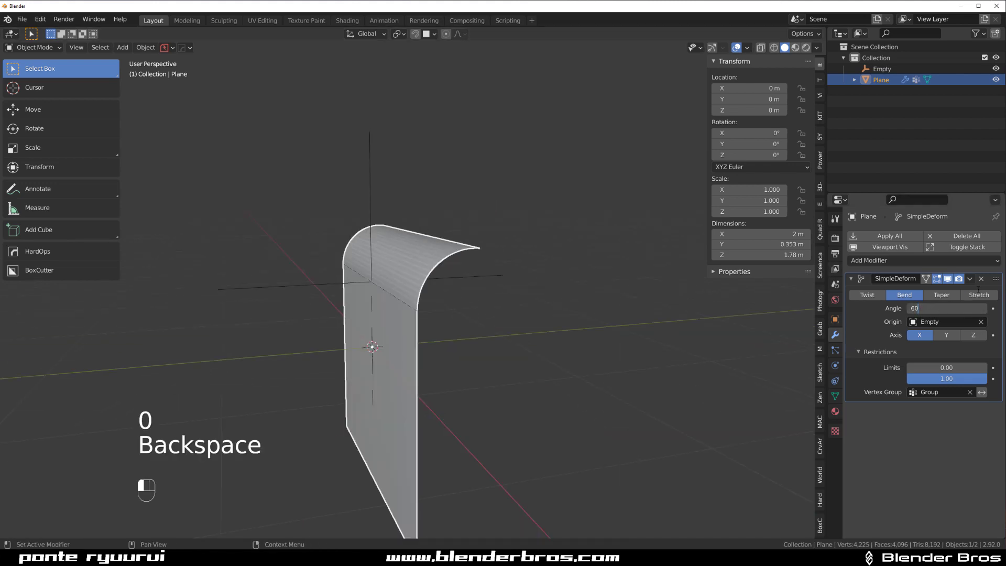
{"action": "key", "text": "Return"}
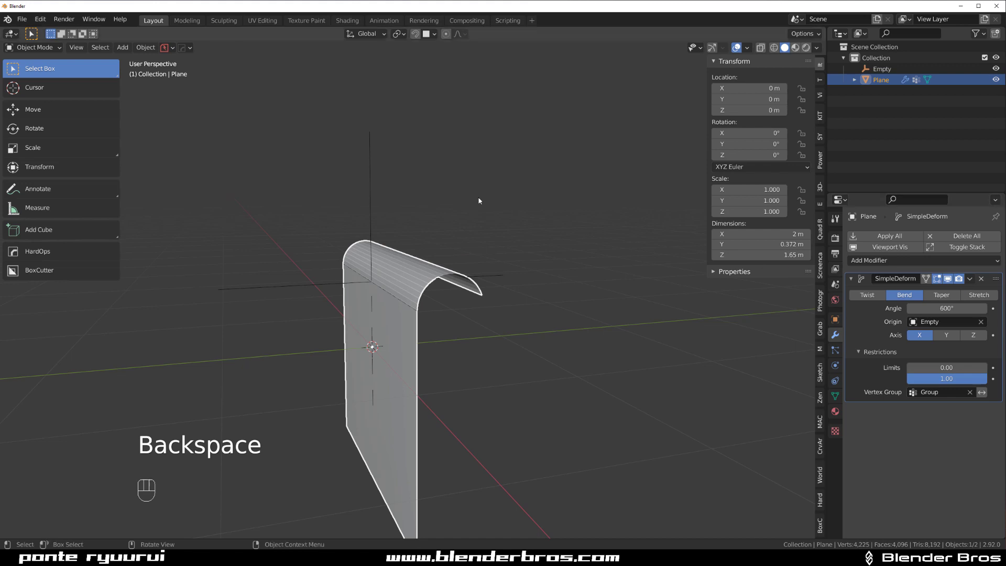
Select the empty and rotate it about the global X axis by about -11°.
{"action": "left_click", "coordinate": [368, 168]}
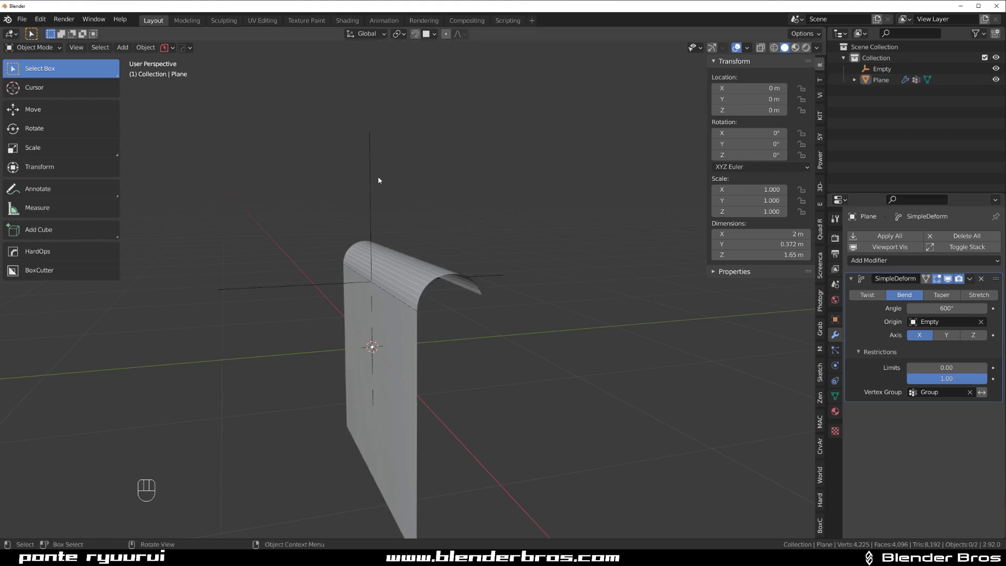
{"action": "key", "text": "r"}
{"action": "key", "text": "x"}
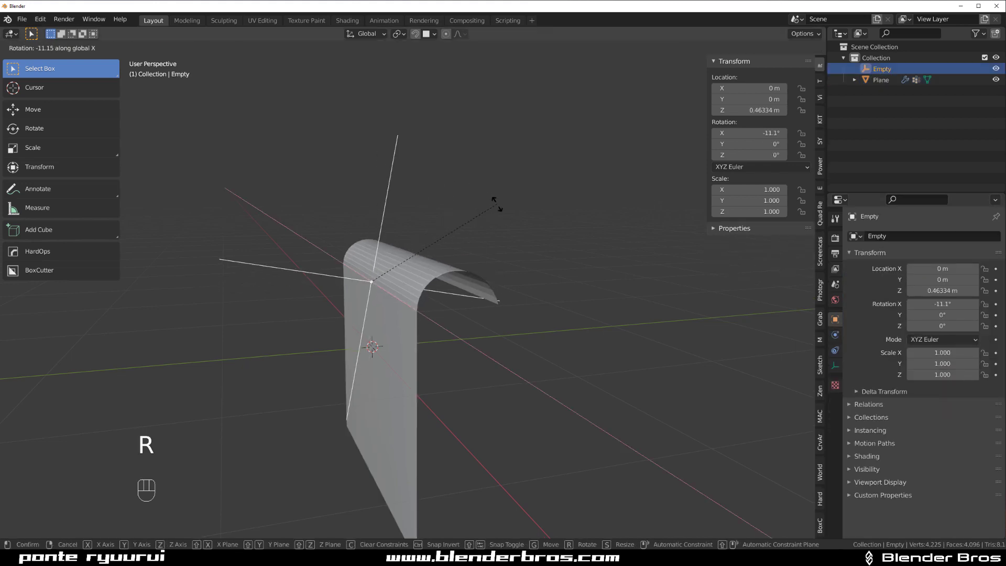
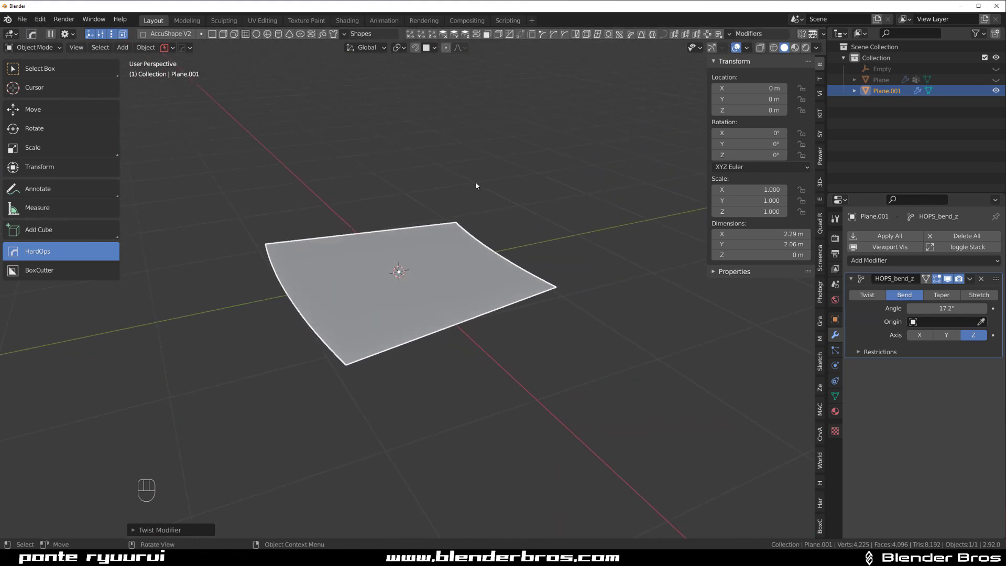
Adjust the new plane's HOPS_bend_z angle to about 10.6° using the HardOps modifier handle in the viewport.
{"action": "mouse_move", "coordinate": [476, 185]}
{"action": "middle_mouse_down"}
{"action": "mouse_move", "coordinate": [510, 224]}
{"action": "mouse_move", "coordinate": [438, 244]}
{"action": "middle_mouse_up"}
{"action": "key", "text": "ctrl"}
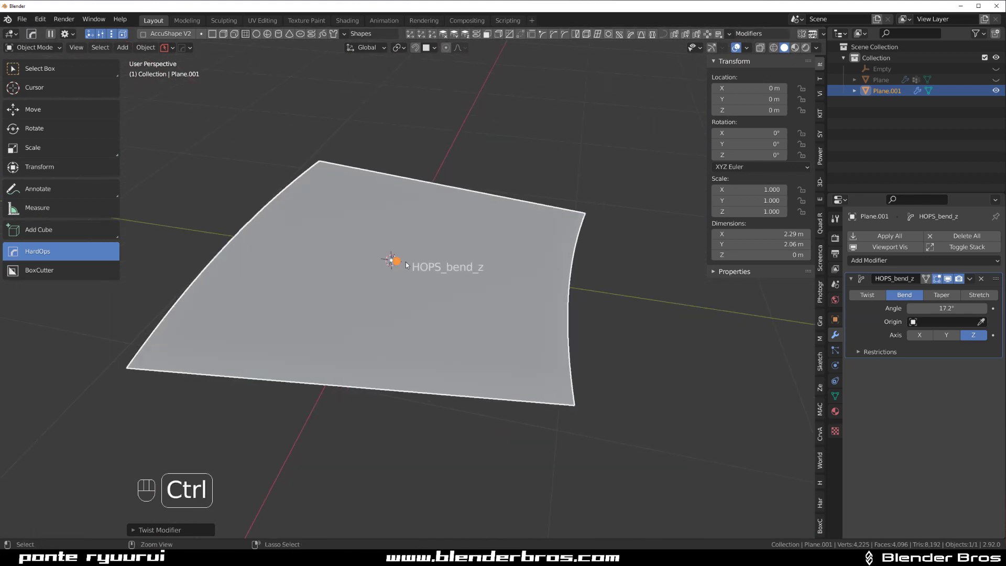
{"action": "left_click", "coordinate": [397, 261], "text": "ctrl"}
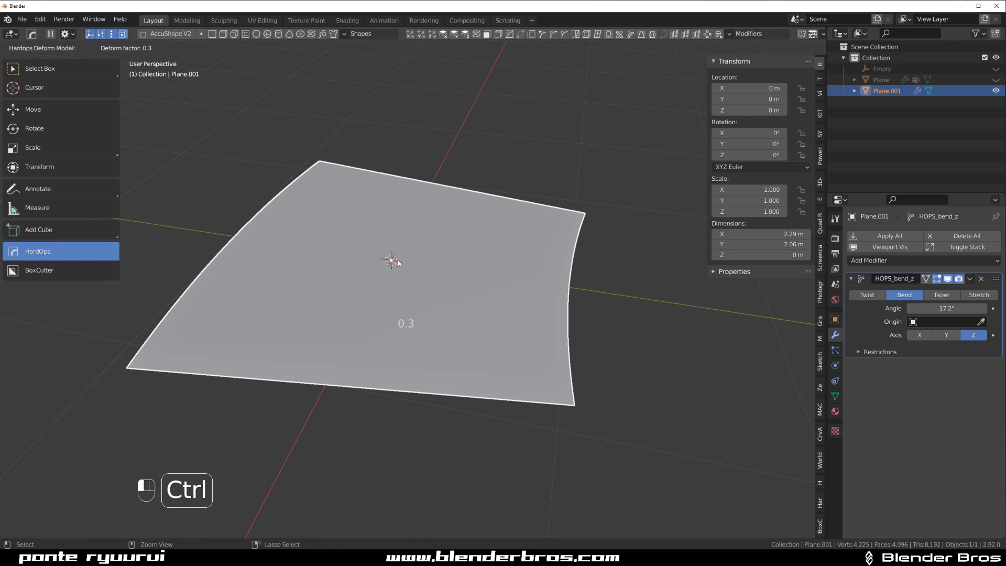
{"action": "left_click_drag", "start_coordinate": [398, 262], "coordinate": [527, 337], "text": "ctrl"}
{"action": "middle_click_drag", "start_coordinate": [527, 337], "coordinate": [524, 293]}
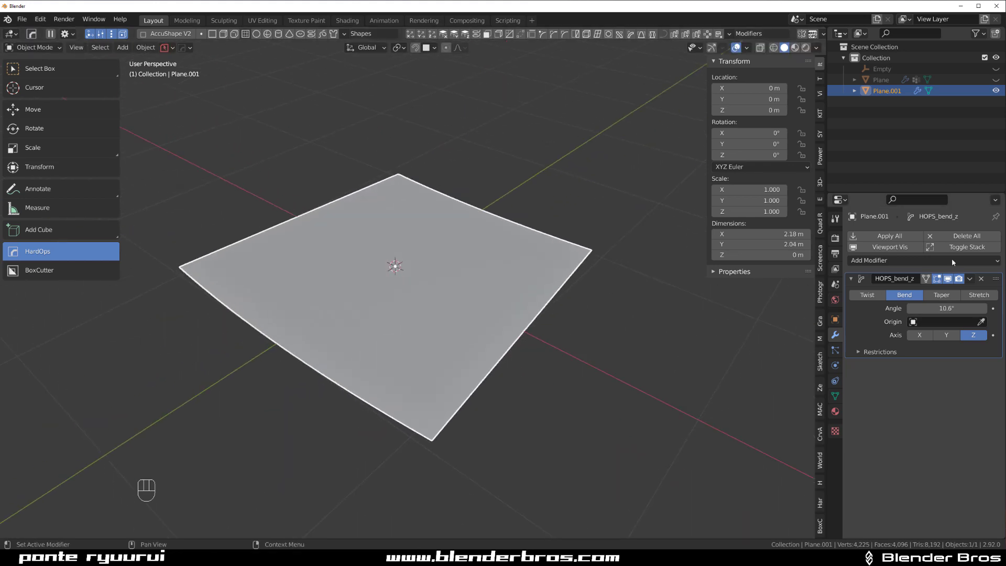
Rotate the new plane 90° about the global X axis and apply its rotation.
{"action": "mouse_move", "coordinate": [681, 309]}
{"action": "middle_mouse_down"}
{"action": "mouse_move", "coordinate": [536, 306]}
{"action": "mouse_move", "coordinate": [668, 323]}
{"action": "middle_mouse_up"}
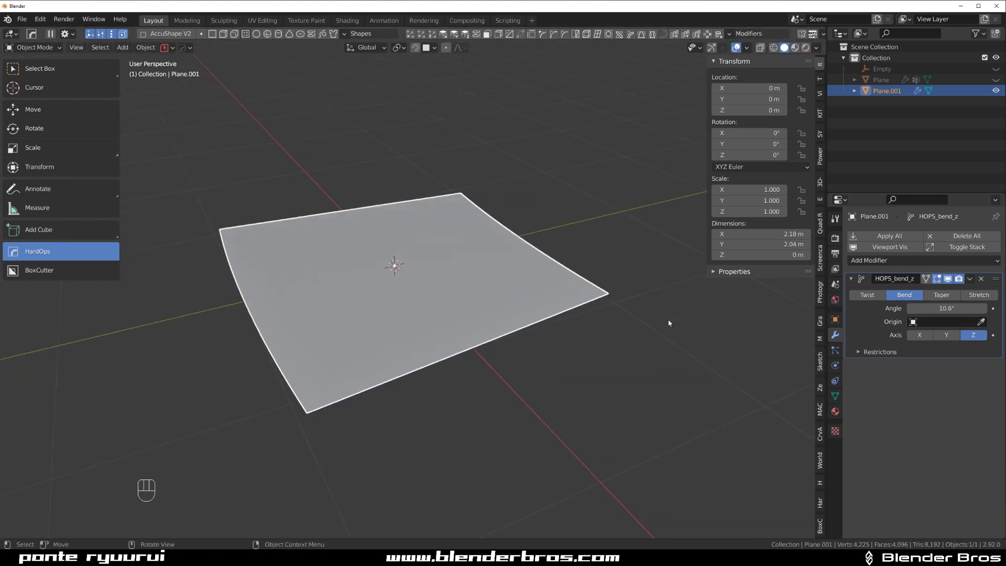
{"action": "key", "text": "r"}
{"action": "type", "text": "x"}
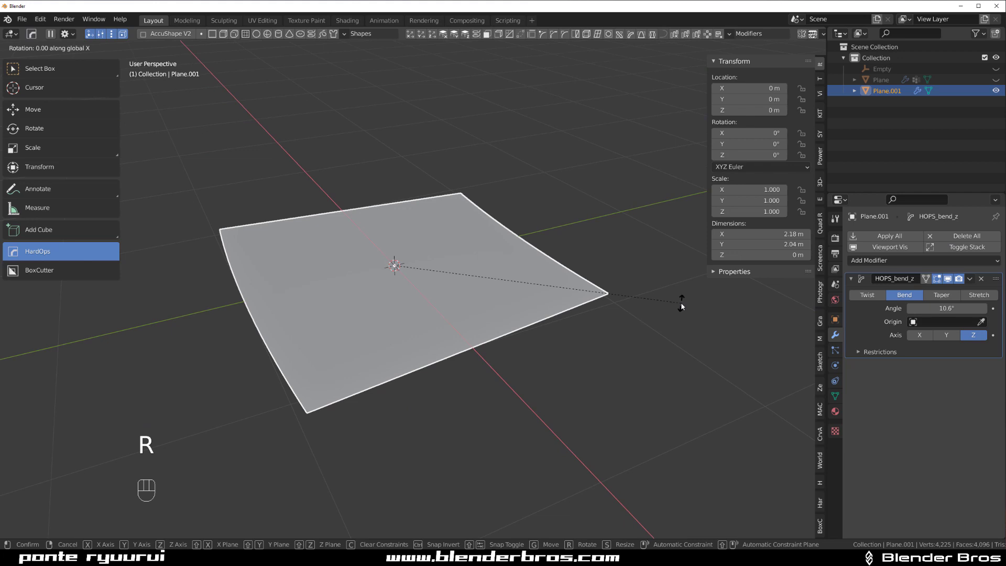
{"action": "type", "text": "90"}
{"action": "key", "text": "Return"}
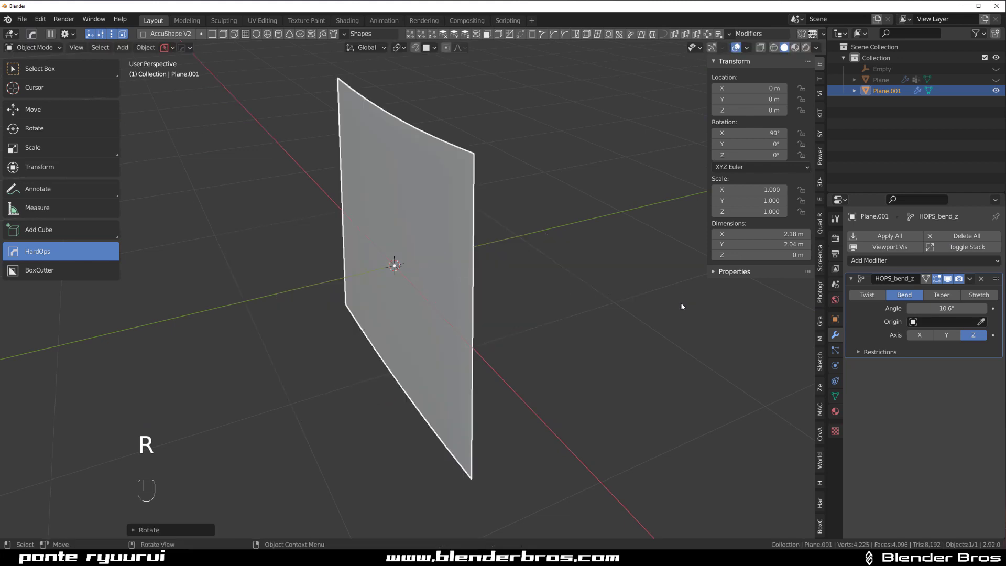
{"action": "key", "text": "ctrl+a"}
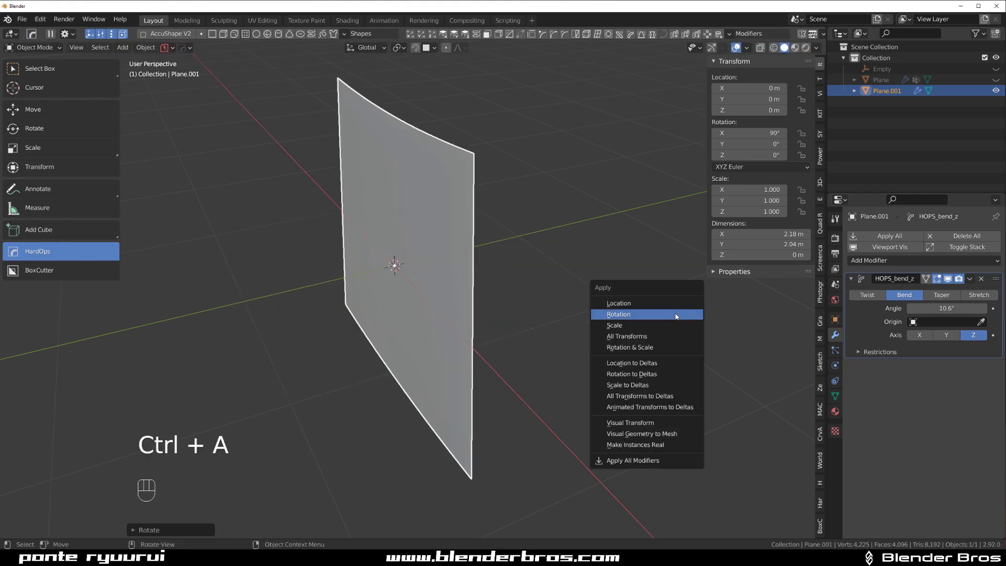
{"action": "left_click", "coordinate": [675, 316]}
Set the HOPS_bend_z axis to X and adjust the bend angle to about 73.7°.
{"action": "left_click", "coordinate": [916, 337]}
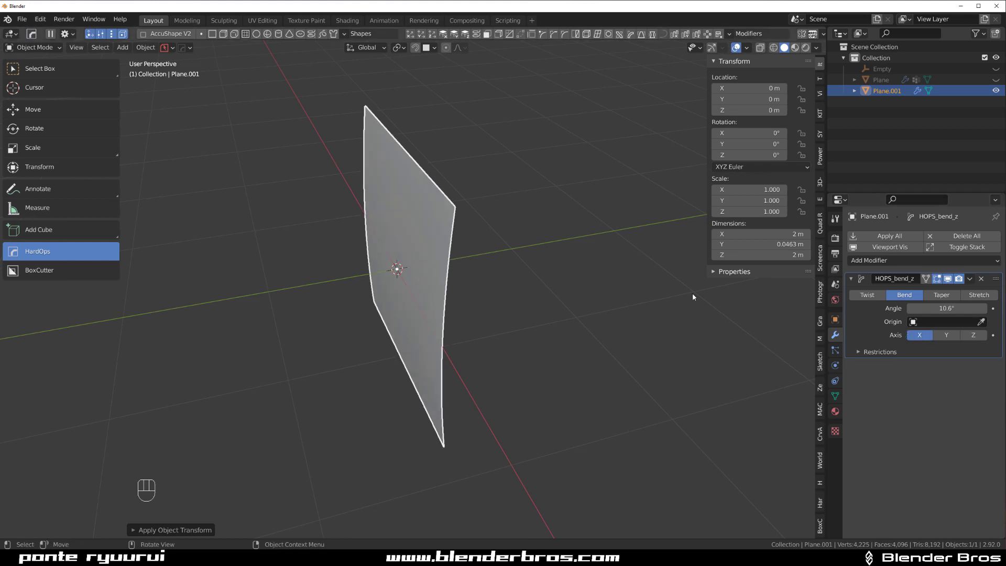
{"action": "left_click_drag", "start_coordinate": [946, 308], "coordinate": [969, 308]}
{"action": "middle_click_drag", "start_coordinate": [438, 278], "coordinate": [469, 278]}
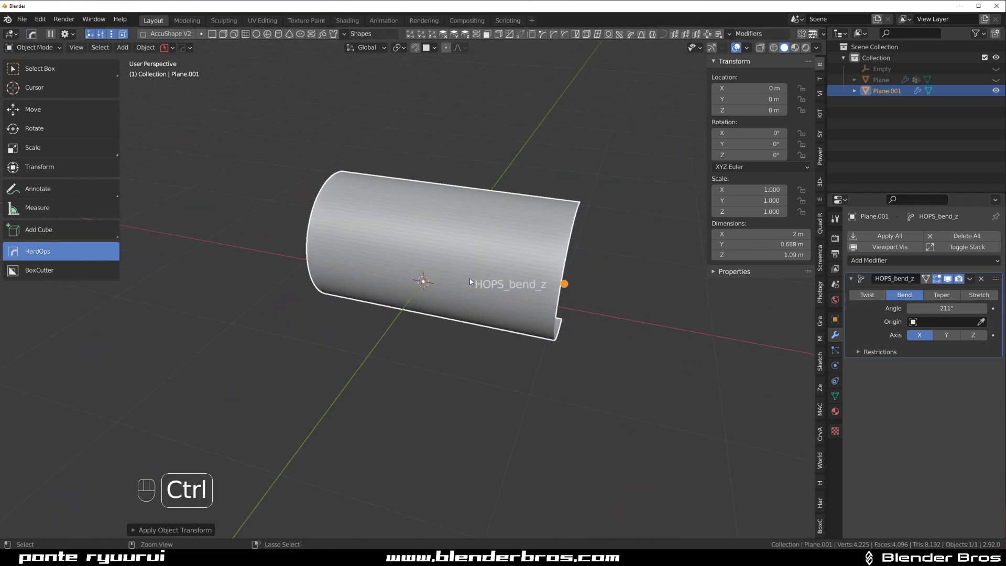
{"action": "left_click", "coordinate": [545, 281], "text": "ctrl"}
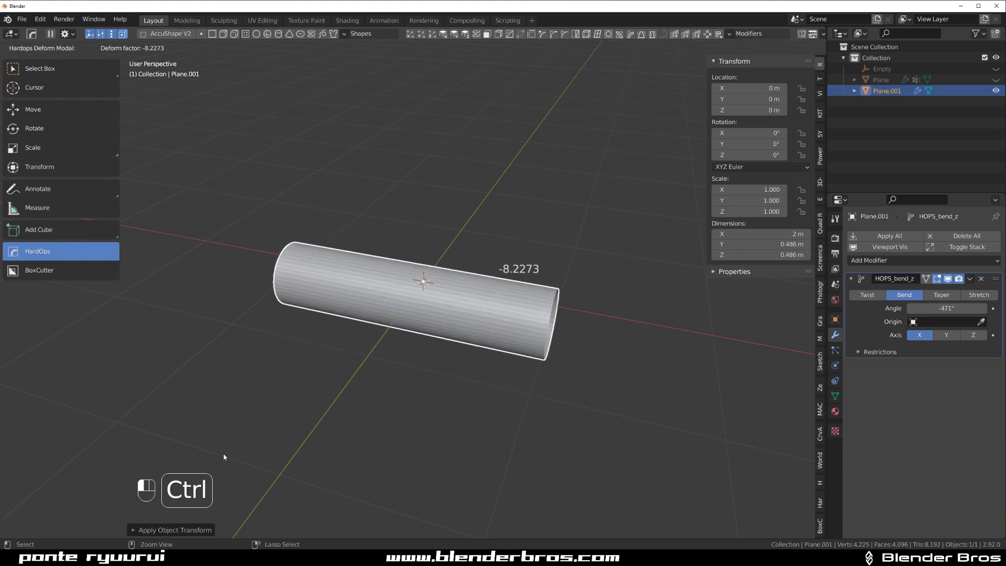
{"action": "left_click", "coordinate": [334, 360]}
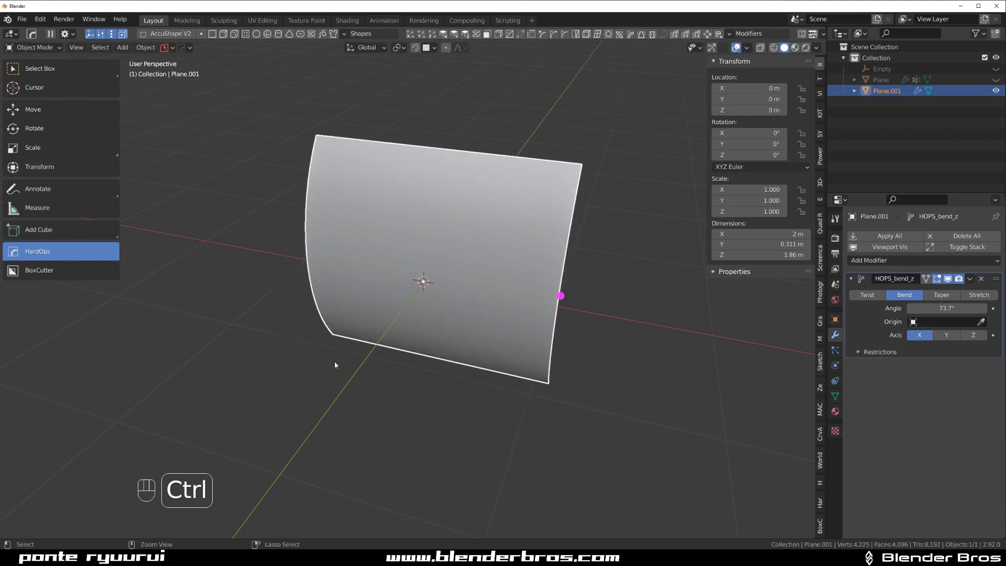
Increase the plane's HOPS_bend_z angle to about 146° and inspect the curved surface from several sides.
{"action": "middle_click_drag", "start_coordinate": [526, 350], "coordinate": [400, 318]}
{"action": "middle_click_drag", "start_coordinate": [422, 282], "coordinate": [504, 249]}
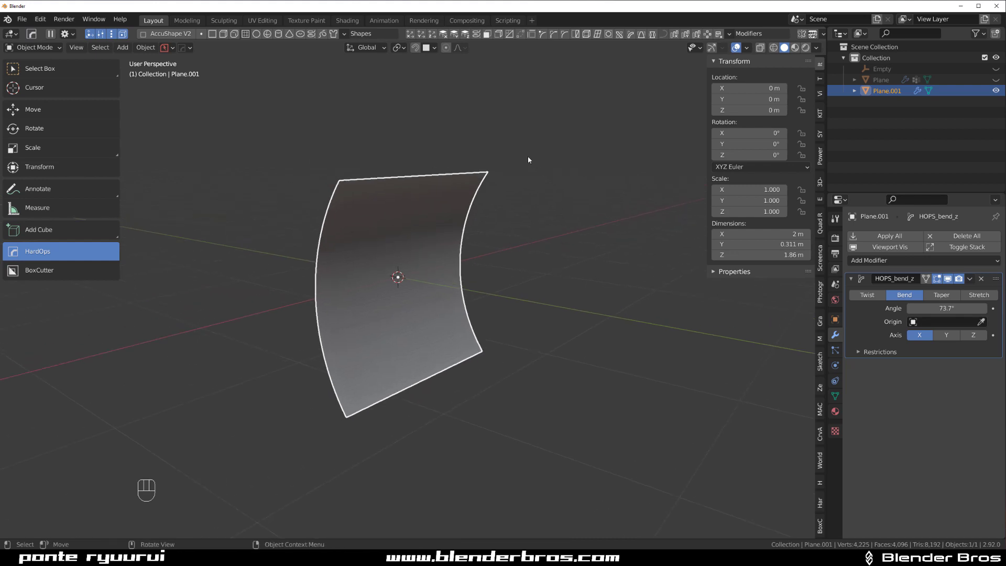
{"action": "middle_click_drag", "start_coordinate": [430, 221], "coordinate": [568, 251]}
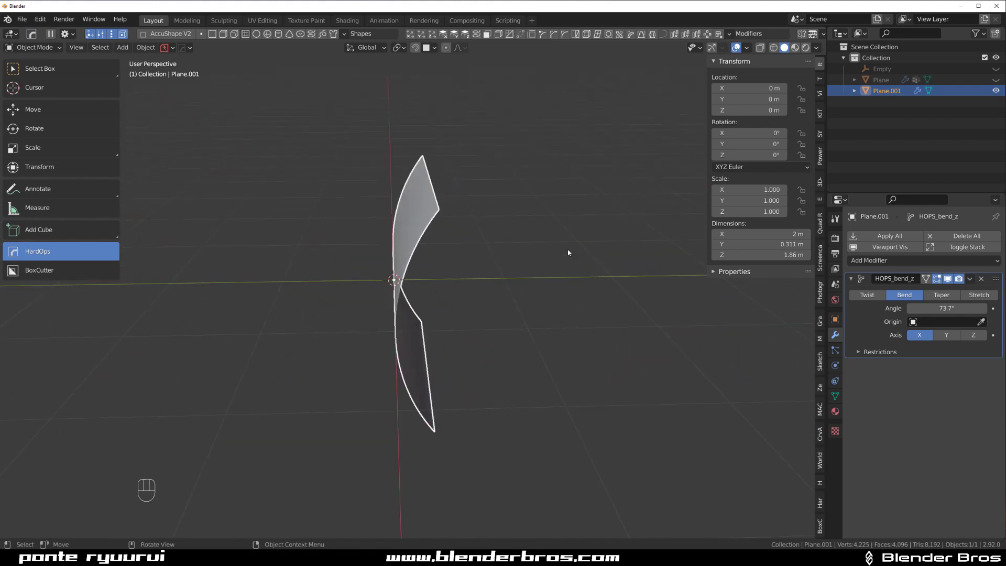
{"action": "middle_click_drag", "start_coordinate": [540, 317], "coordinate": [455, 231]}
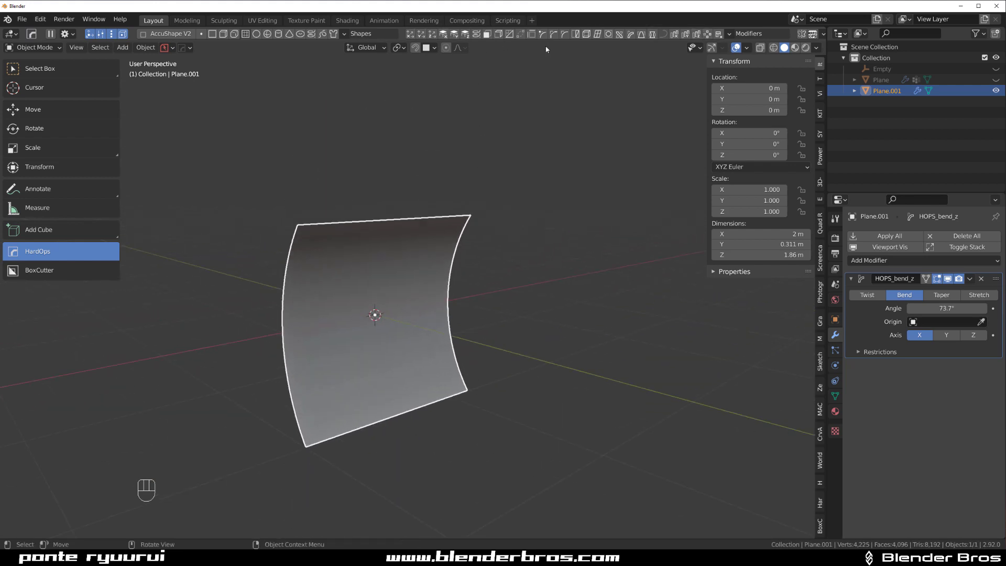
{"action": "middle_click_drag", "start_coordinate": [546, 50], "coordinate": [570, 162]}
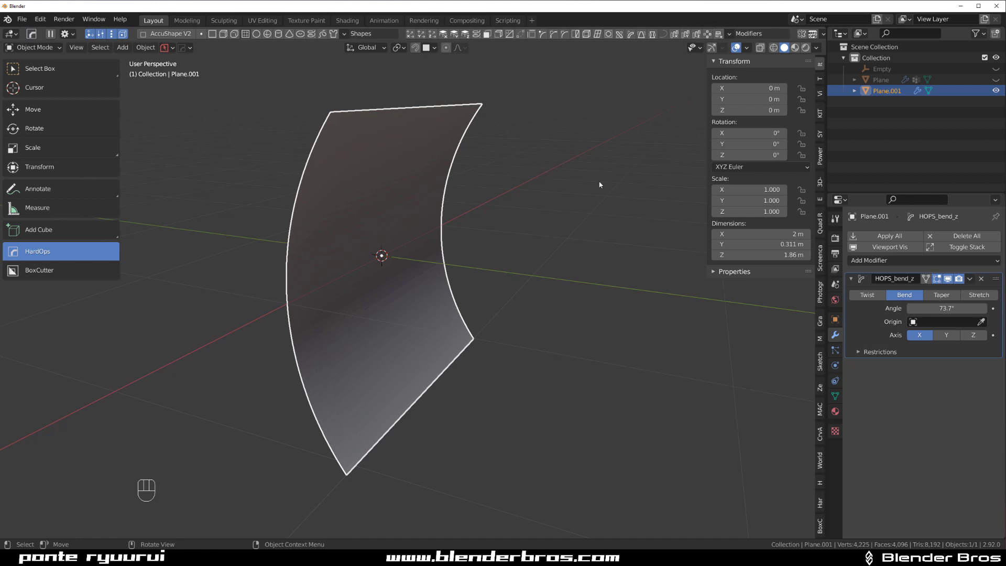
{"action": "middle_click_drag", "start_coordinate": [502, 268], "coordinate": [482, 276]}
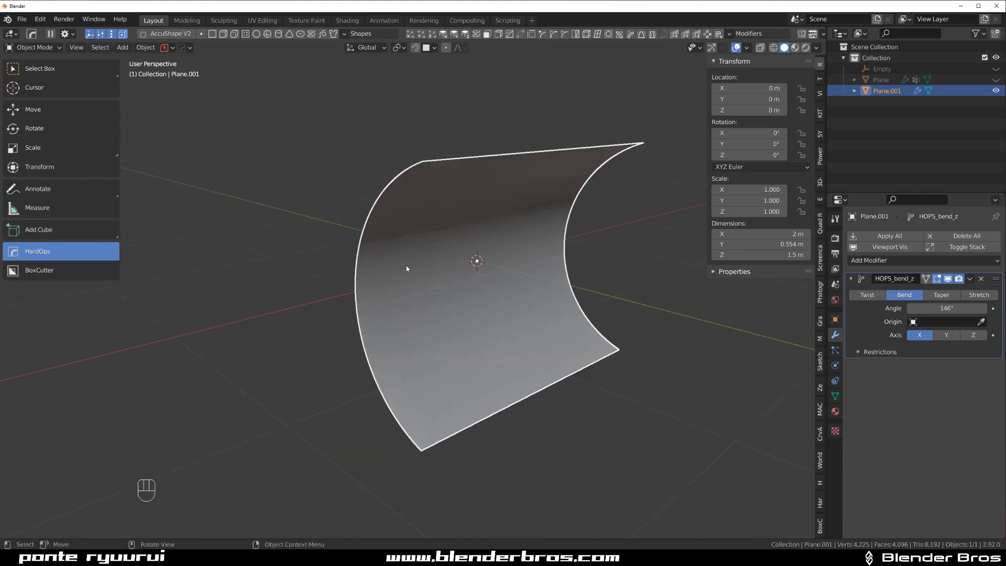
{"action": "mouse_move", "coordinate": [406, 268]}
{"action": "middle_mouse_down"}
{"action": "mouse_move", "coordinate": [391, 278]}
{"action": "mouse_move", "coordinate": [551, 265]}
{"action": "mouse_move", "coordinate": [635, 281]}
{"action": "mouse_move", "coordinate": [408, 271]}
{"action": "mouse_move", "coordinate": [592, 246]}
{"action": "mouse_move", "coordinate": [405, 270]}
{"action": "middle_mouse_up"}
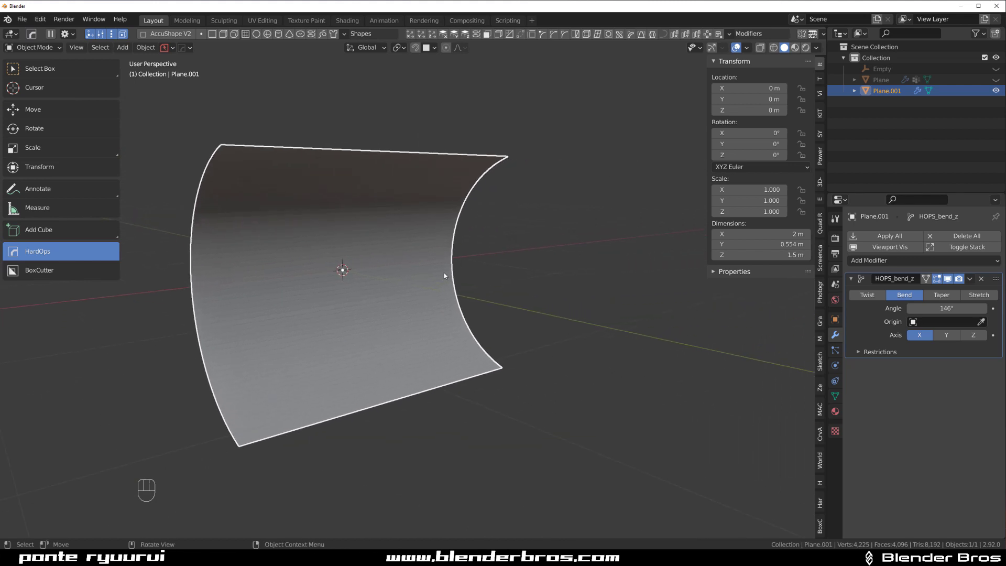
{"action": "middle_click_drag", "start_coordinate": [444, 274], "coordinate": [504, 273]}
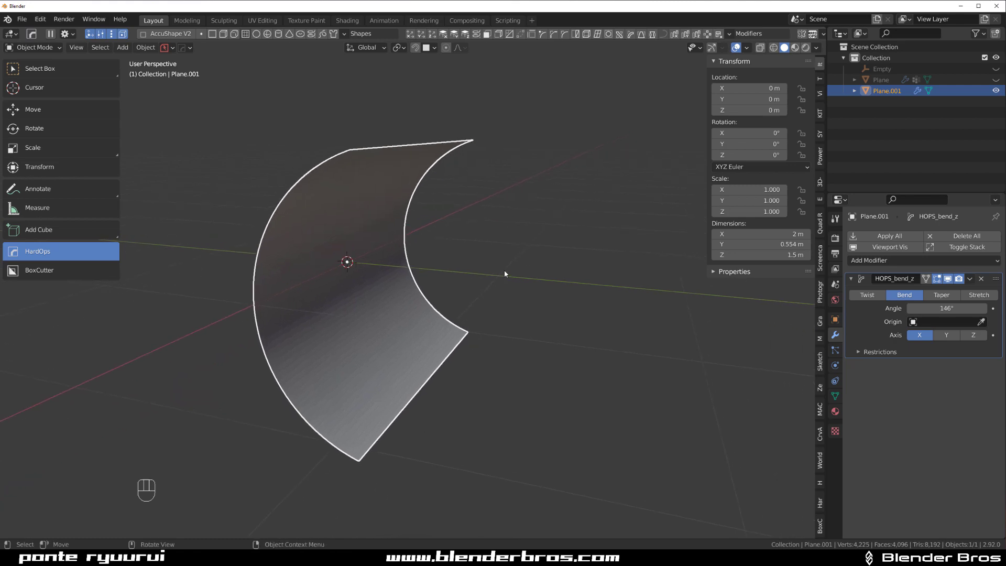